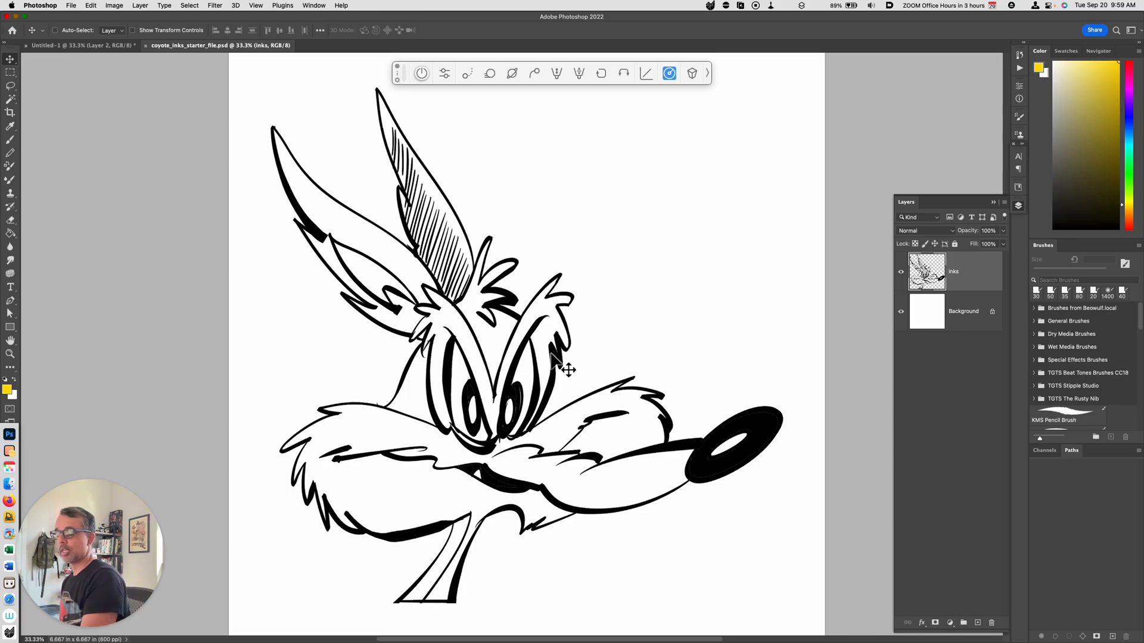
# Step: Hide the Color panel and show it again, then look at the Swatches and return to the Color panel
pyautogui.click(314, 5)
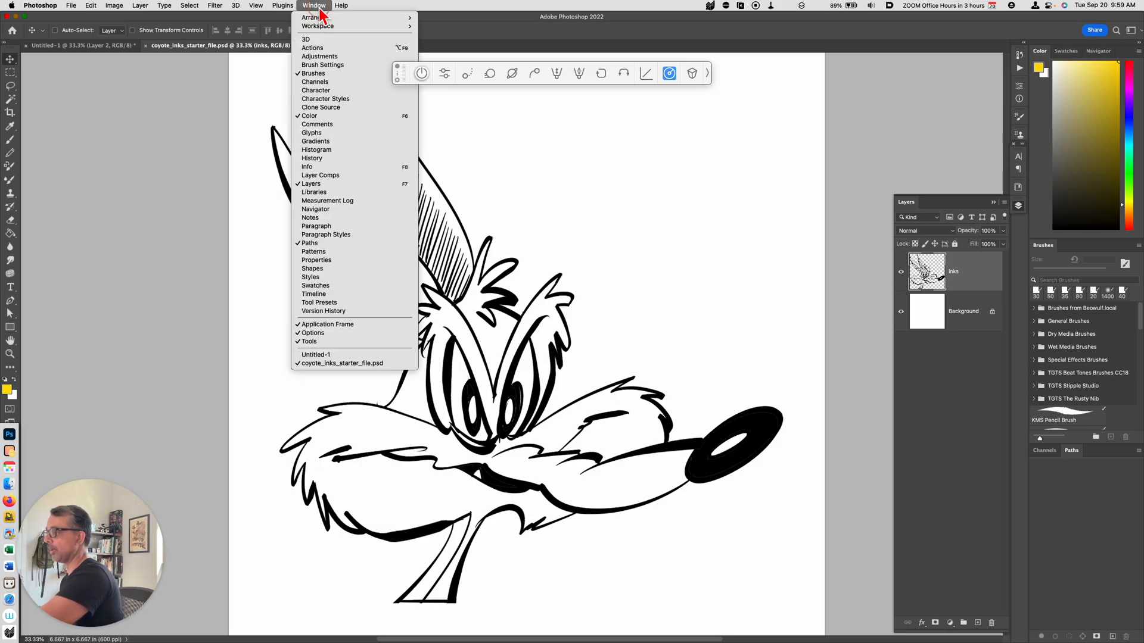
pyautogui.click(323, 117)
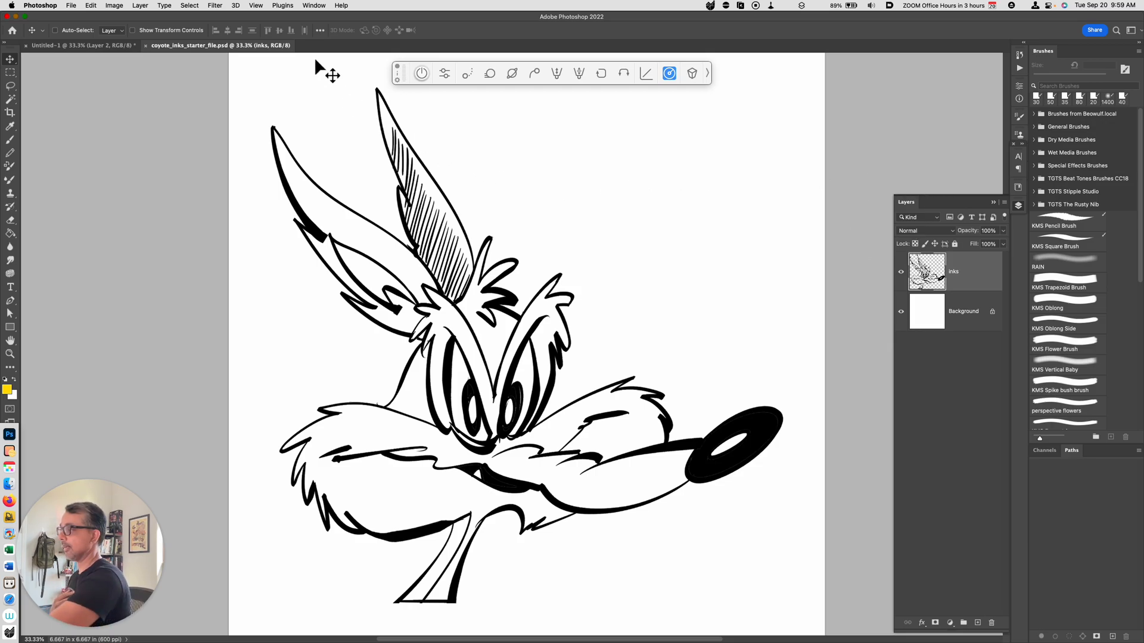
pyautogui.click(315, 6)
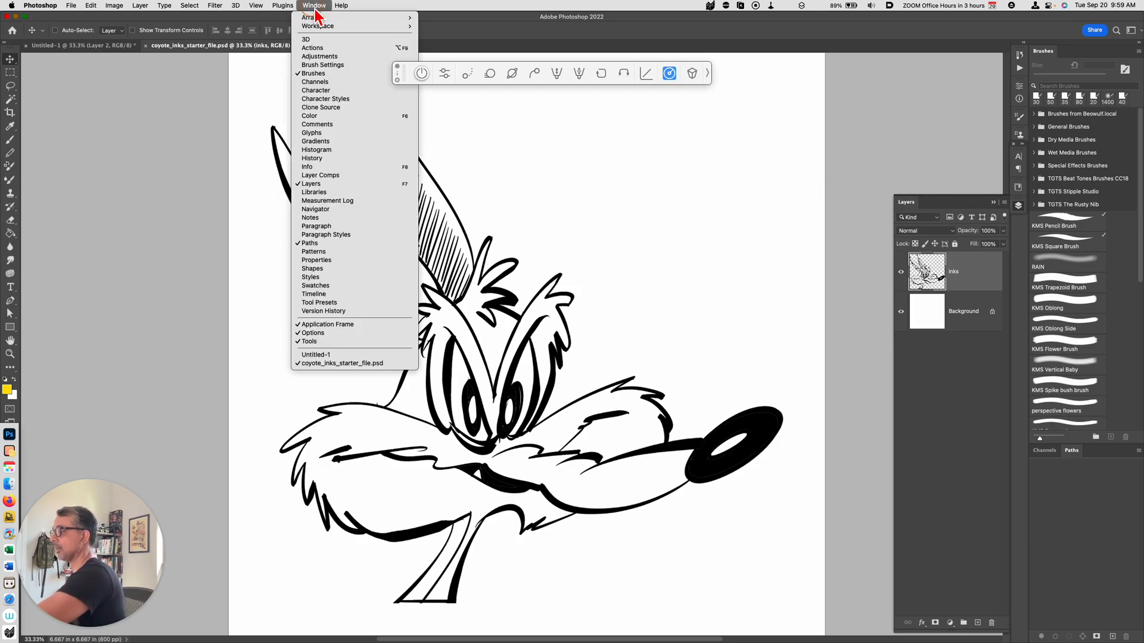
pyautogui.click(338, 115)
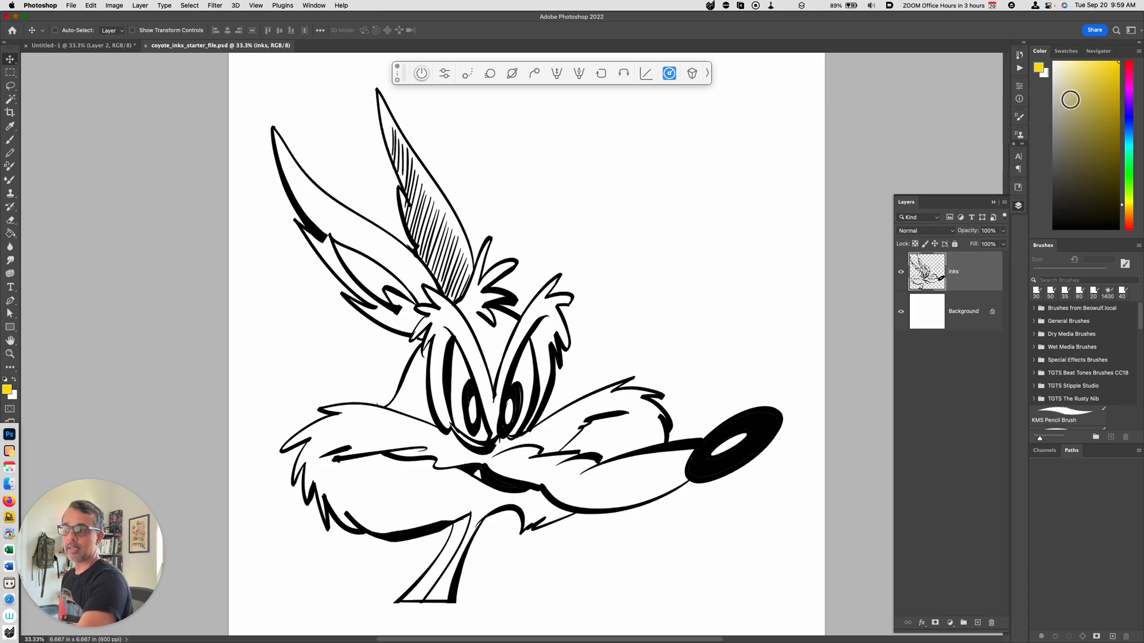
pyautogui.click(1067, 52)
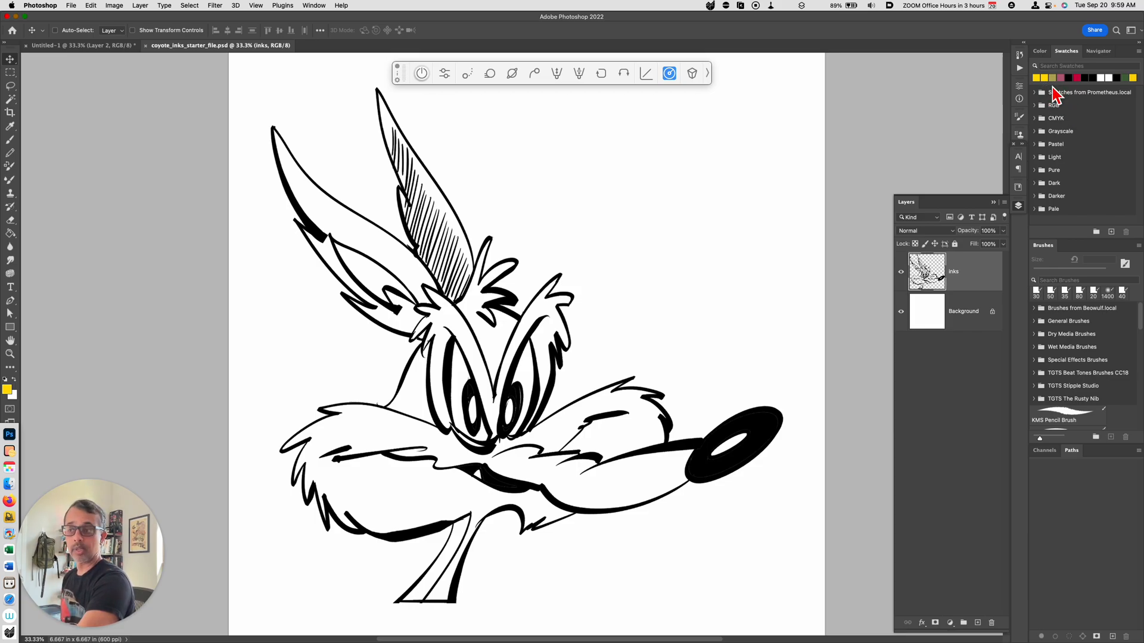
pyautogui.click(1043, 52)
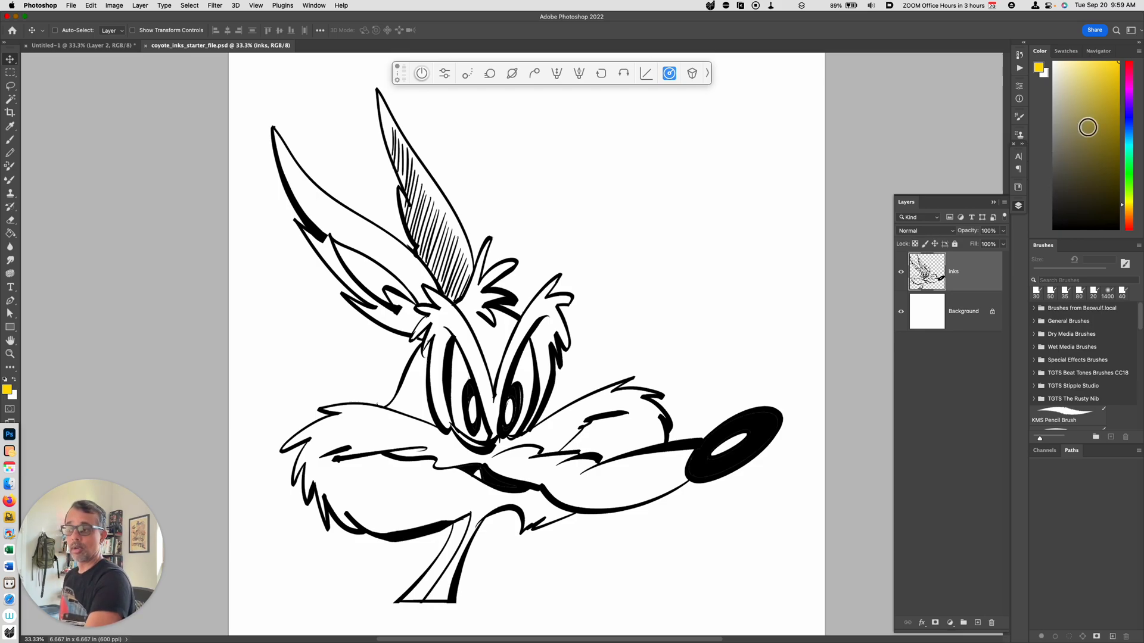
# Step: Detach the Color panel from its dock so it floats over the canvas, and switch it to Color Wheel mode
pyautogui.moveTo(1040, 51); pyautogui.dragTo(676, 194)
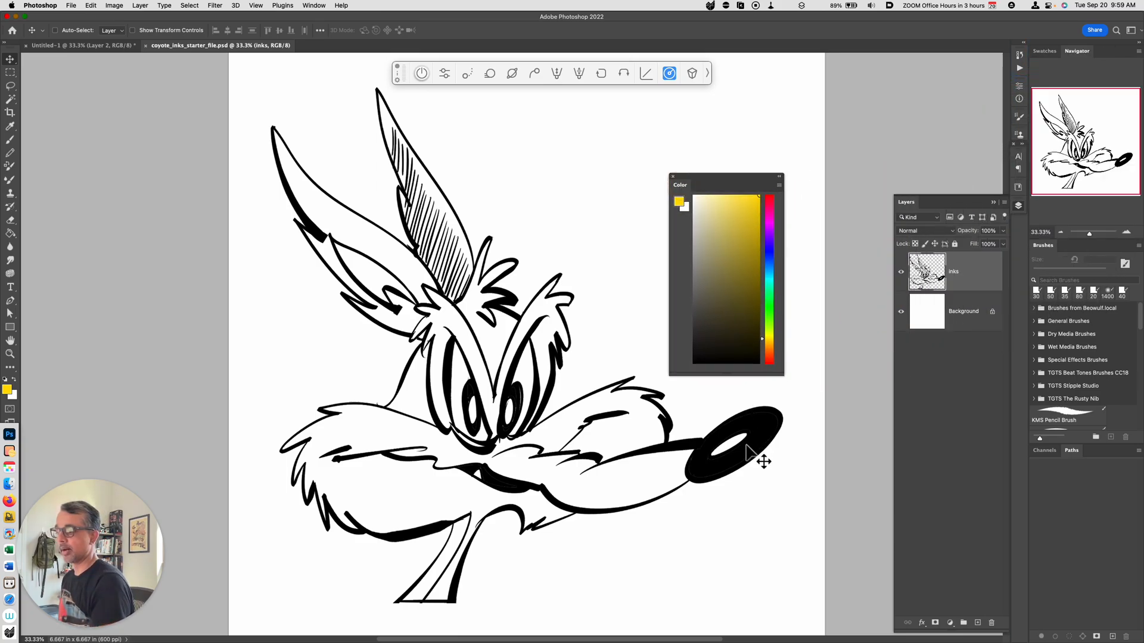
pyautogui.click(781, 188)
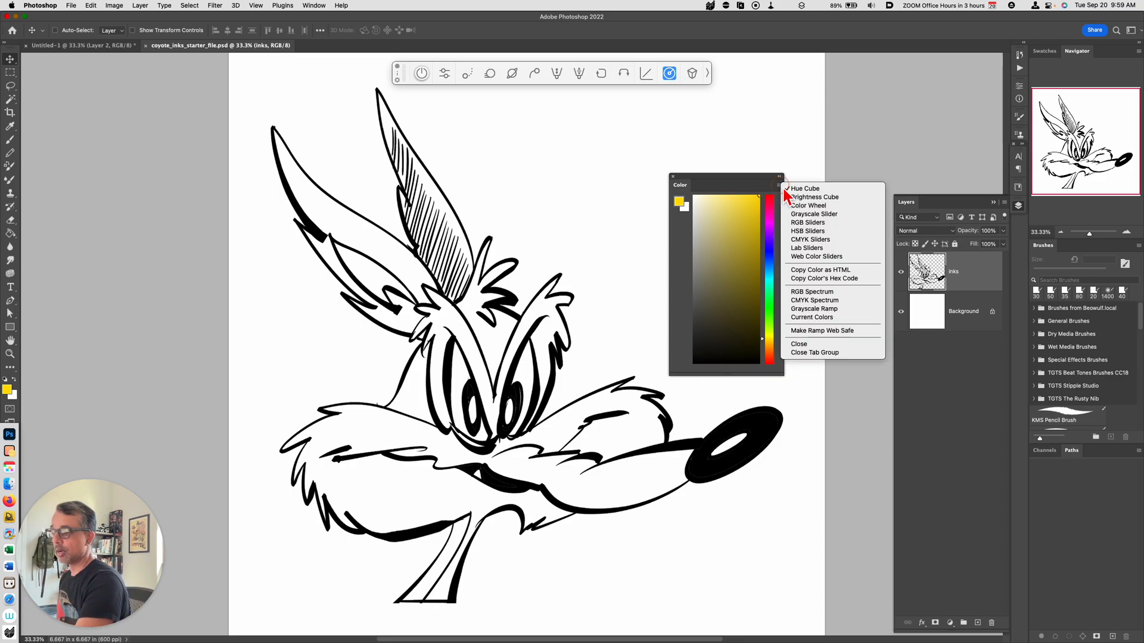
pyautogui.click(839, 206)
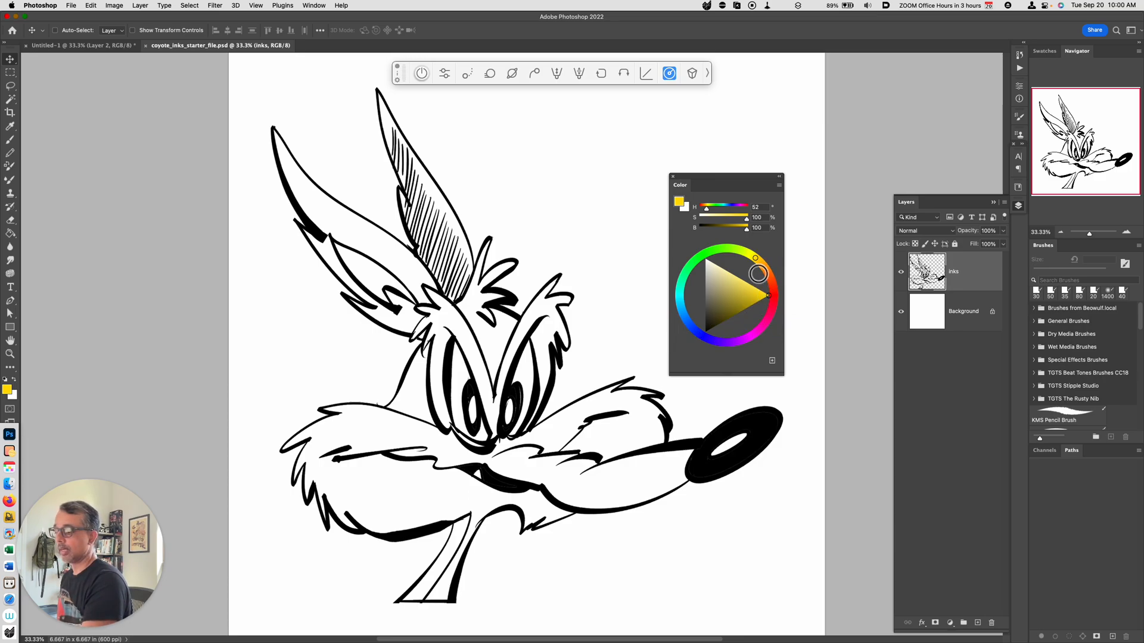
# Step: Try orange (hue 23, saturation 100, brightness 100) as foreground color and dark red (hue 0, saturation 63, brightness 49) as background color
pyautogui.click(732, 294)
pyautogui.moveTo(755, 268); pyautogui.dragTo(693, 289)
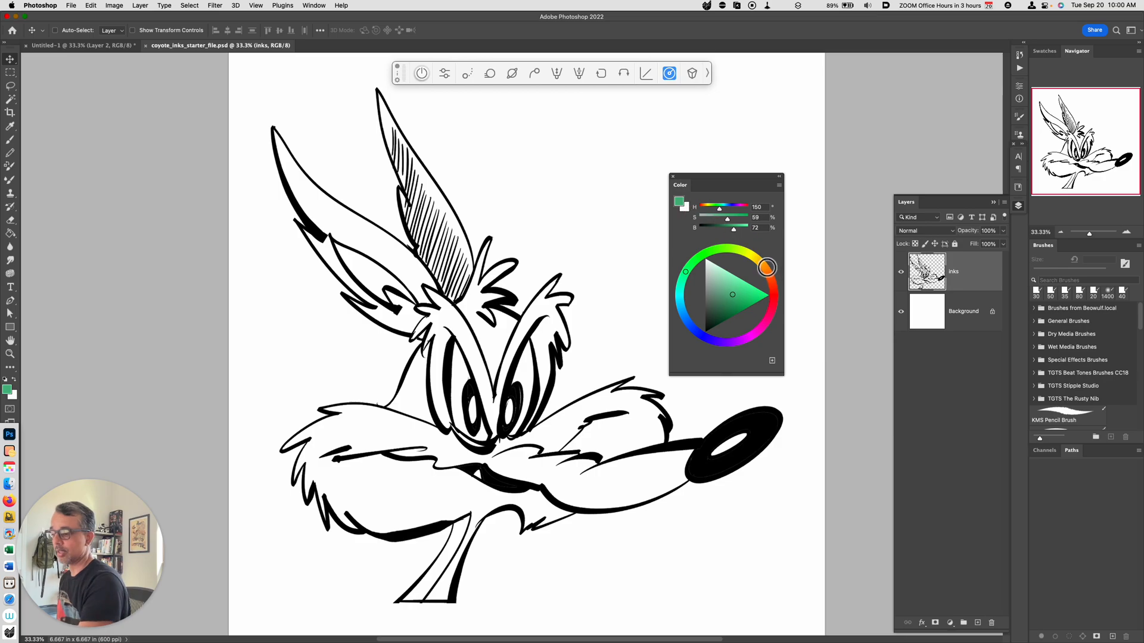
pyautogui.click(771, 277)
pyautogui.moveTo(765, 290); pyautogui.dragTo(774, 294)
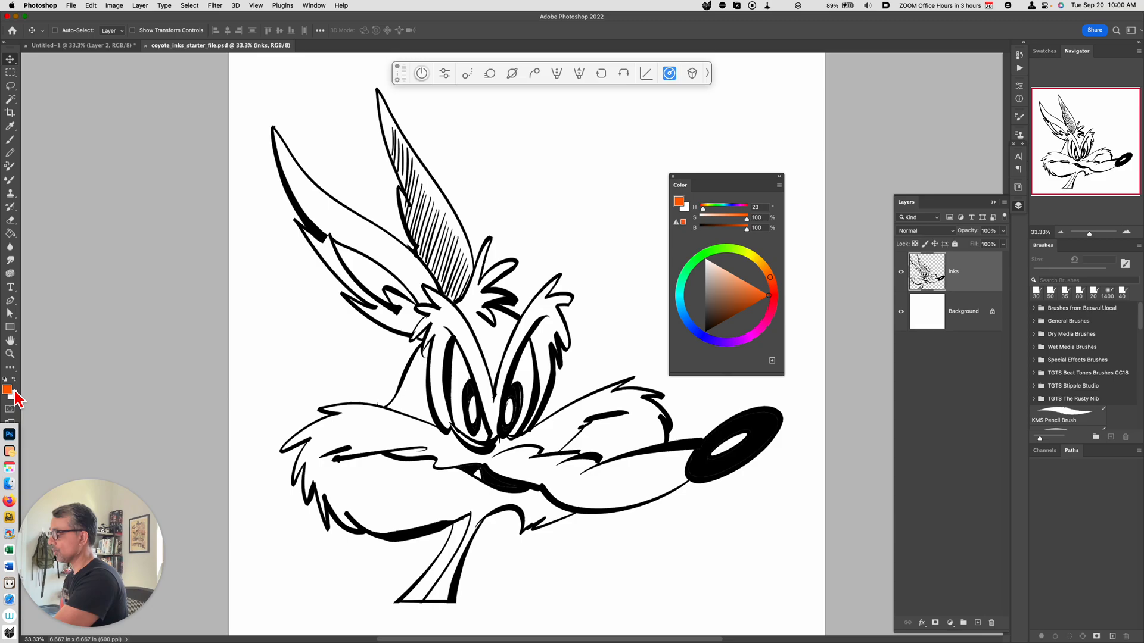
pyautogui.click(688, 211)
pyautogui.moveTo(737, 284); pyautogui.dragTo(724, 307)
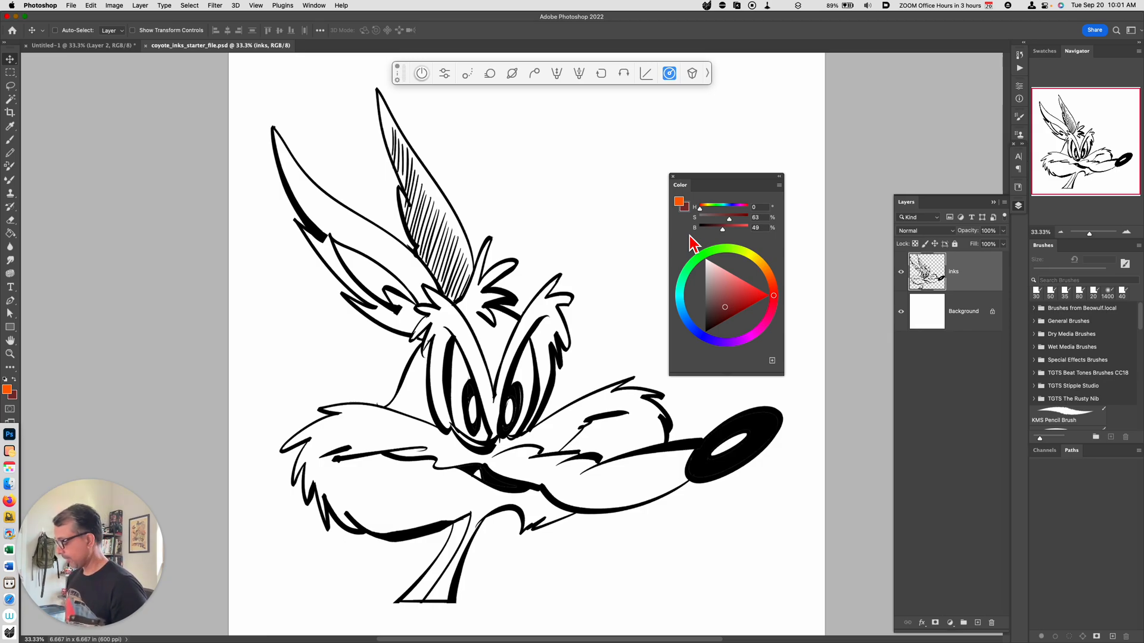
# Step: Reset the colors to default black and white and swap foreground and background repeatedly, ending with white in the foreground
pyautogui.press('x')
pyautogui.press('d')
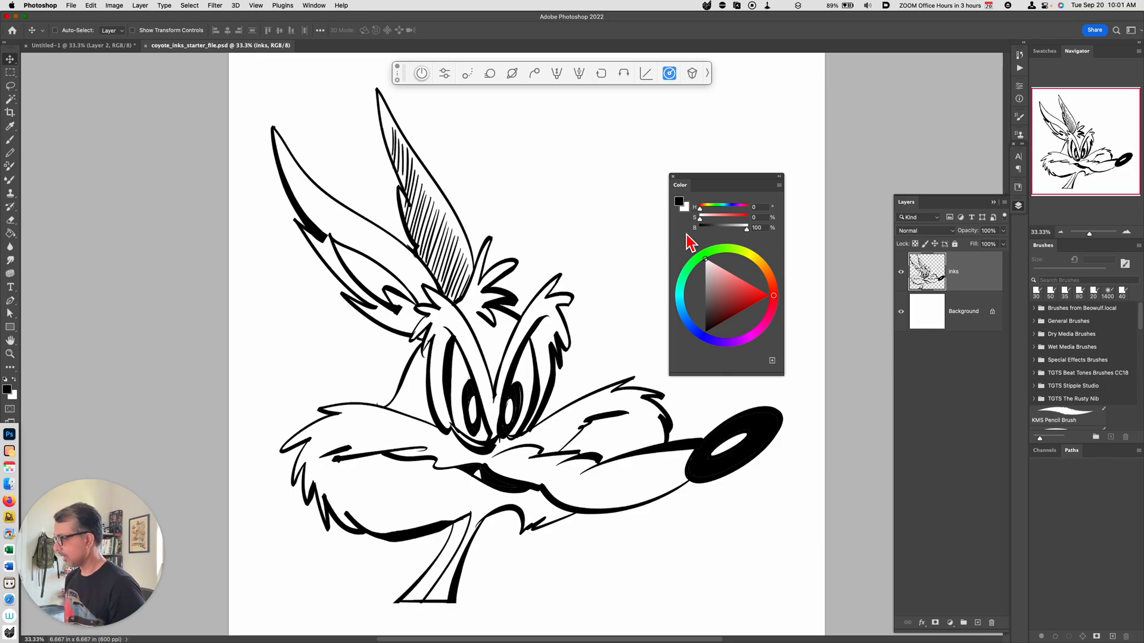
pyautogui.press('x')
pyautogui.press('x')
pyautogui.press('x')
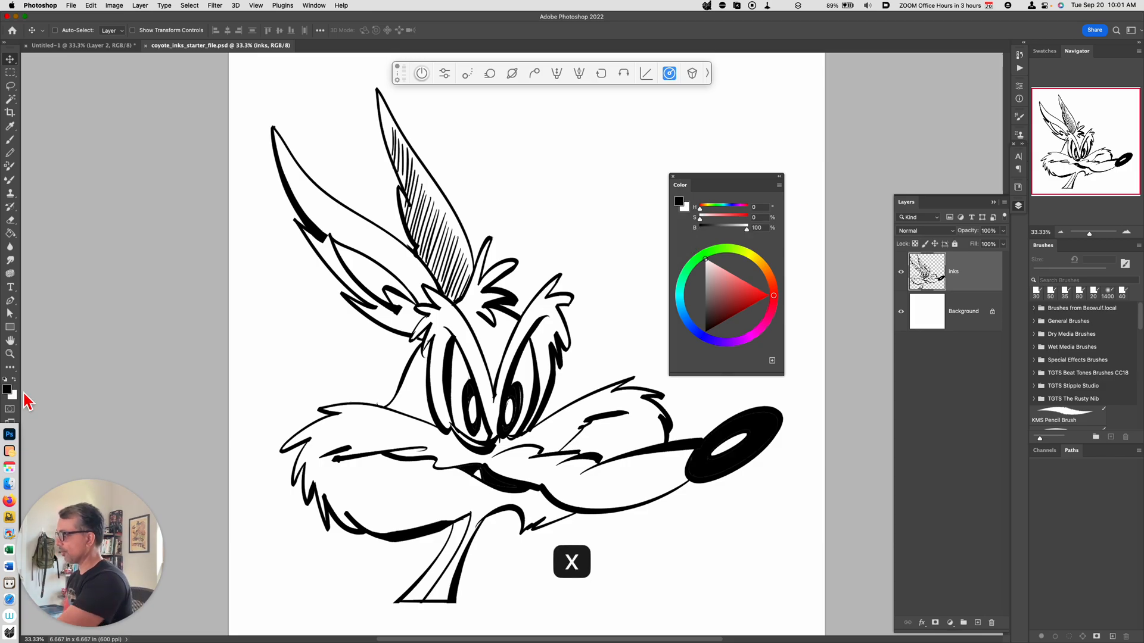
pyautogui.press('x')
pyautogui.press('x')
pyautogui.press('x')
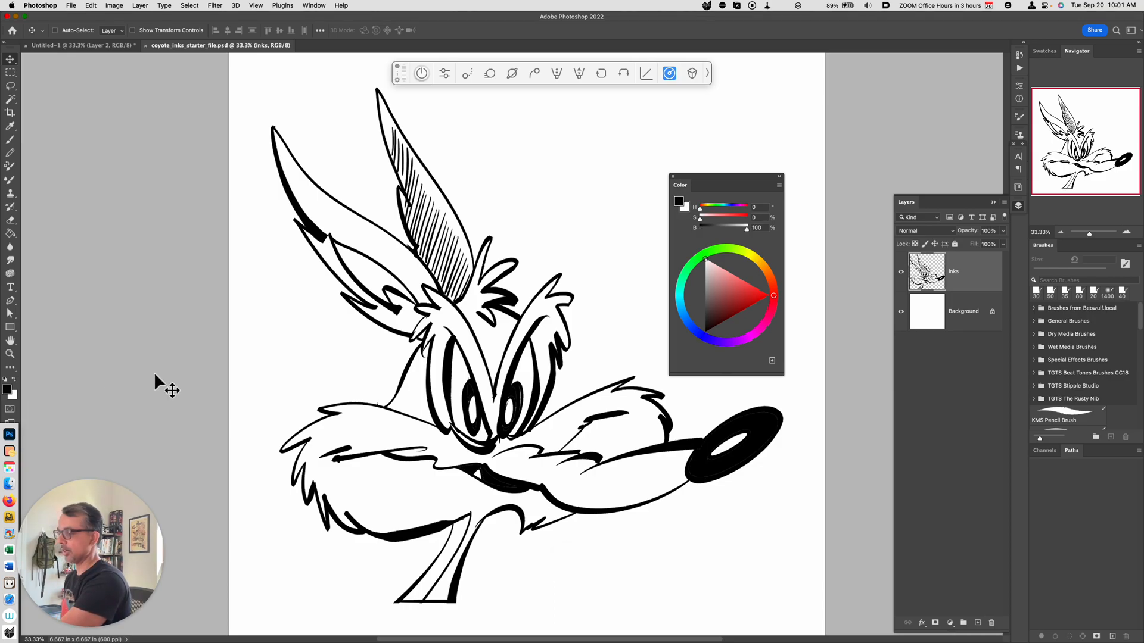
pyautogui.press('x')
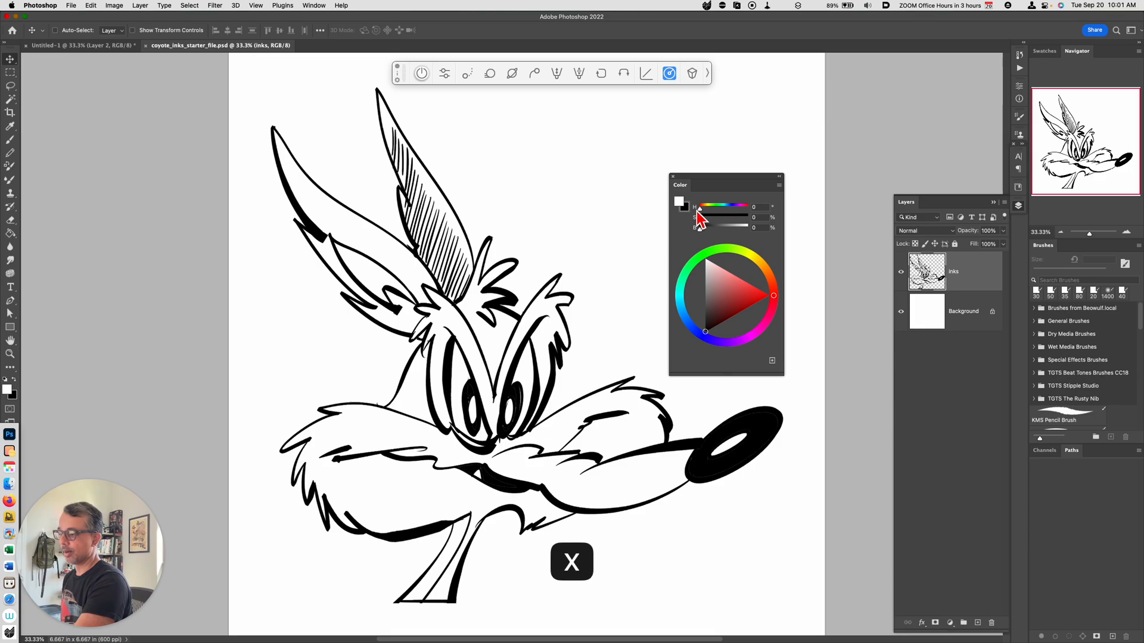
pyautogui.press('x')
pyautogui.press('x')
pyautogui.press('x')
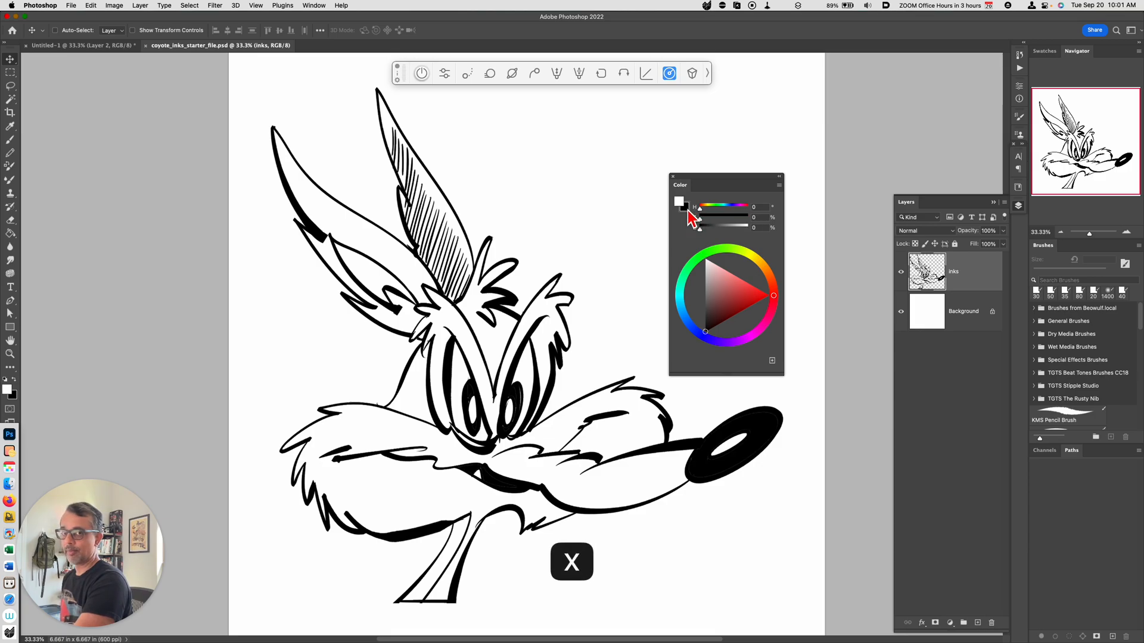
pyautogui.press('x')
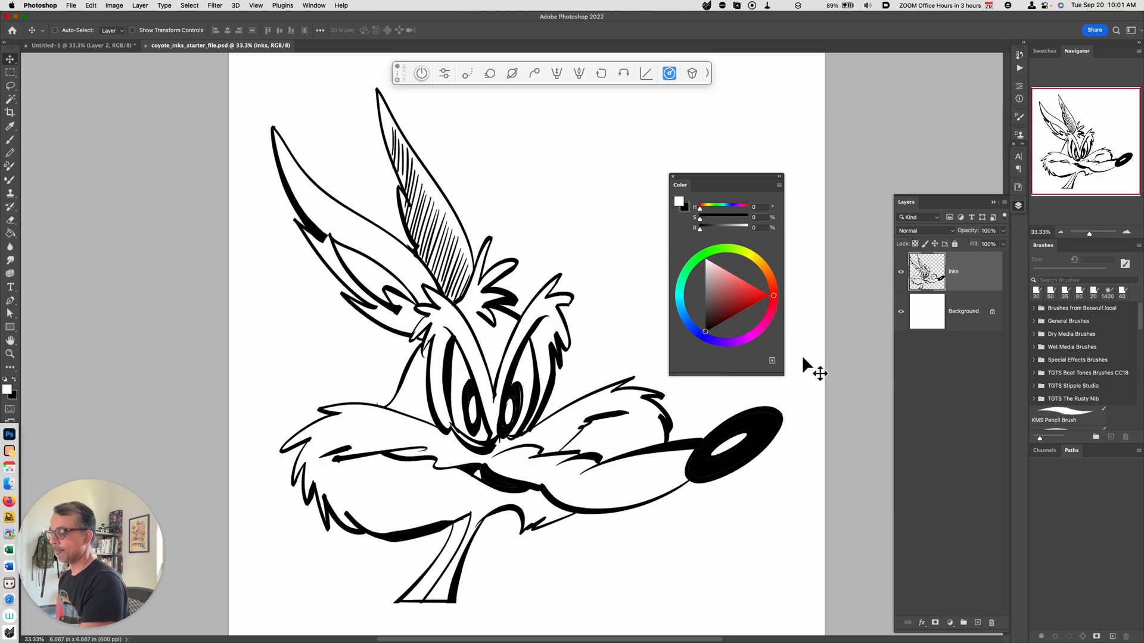
# Step: Lock the inks layer completely and add a new empty layer directly above the Background layer
pyautogui.moveTo(747, 180); pyautogui.dragTo(854, 76)
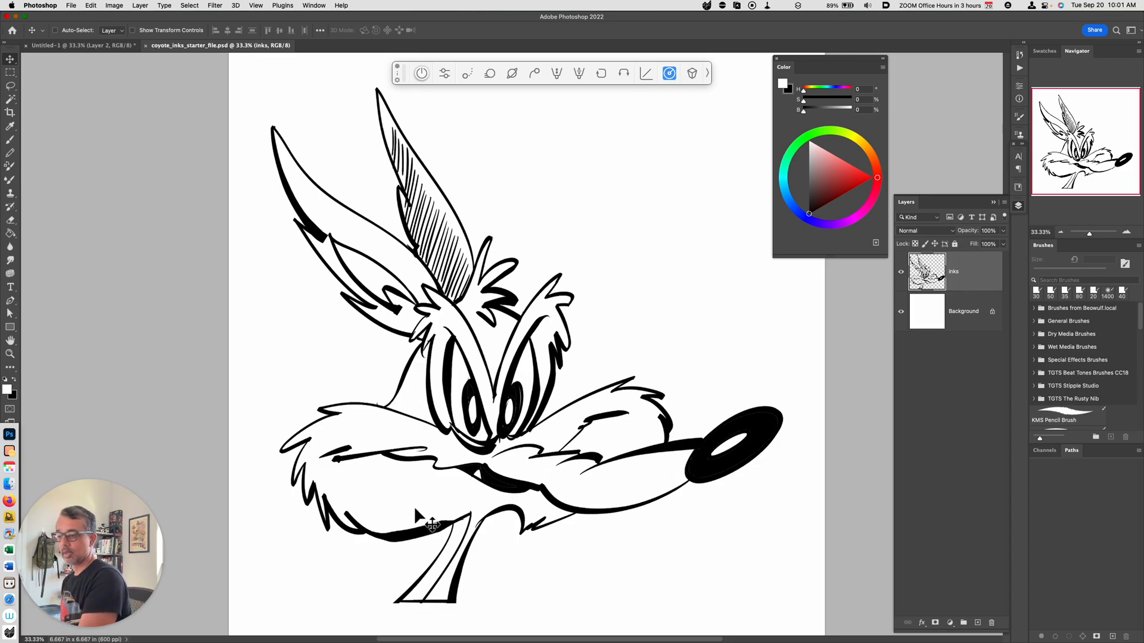
pyautogui.click(955, 244)
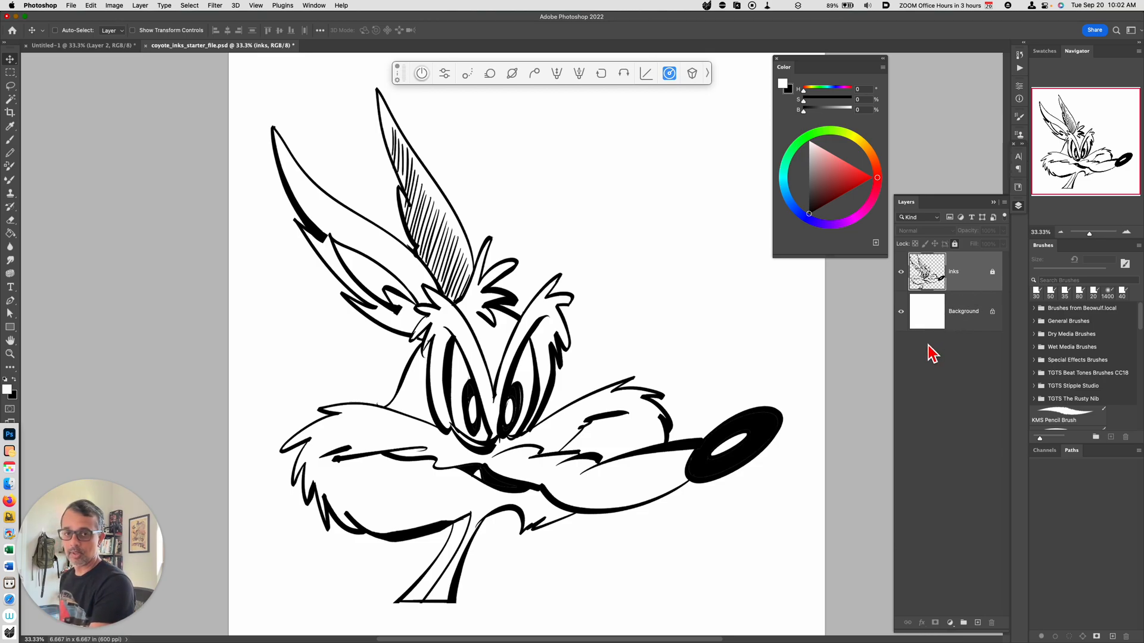
pyautogui.click(953, 316)
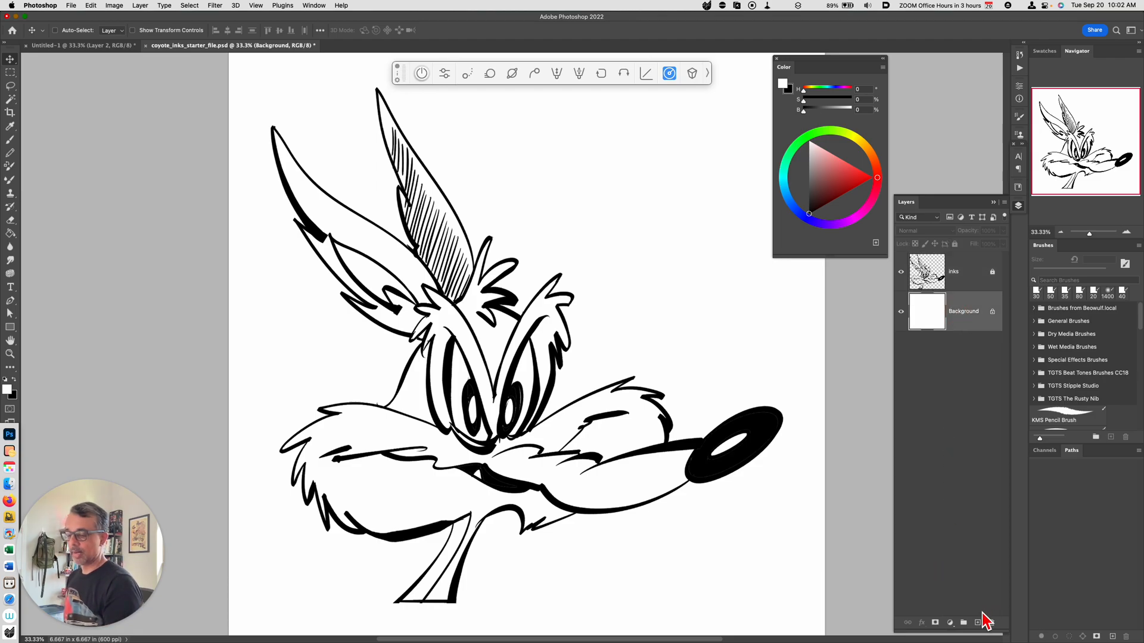
pyautogui.click(978, 623)
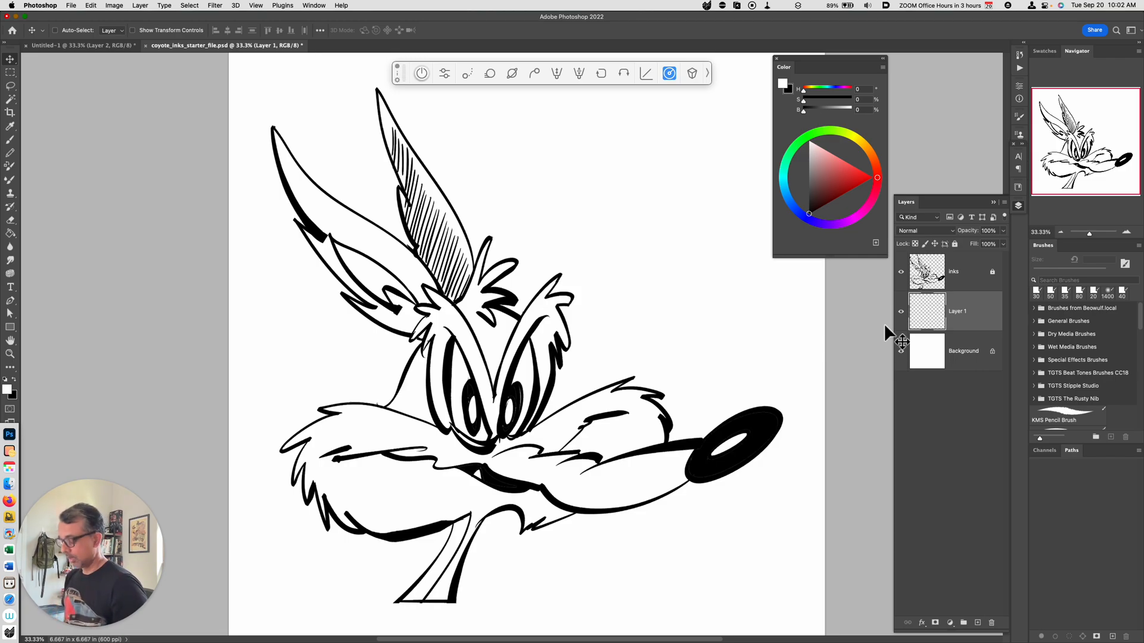
# Step: Fit the whole drawing in view at 25% and activate the Magic Wand tool
pyautogui.press('super+minus')
pyautogui.moveTo(620, 488); pyautogui.dragTo(647, 479)
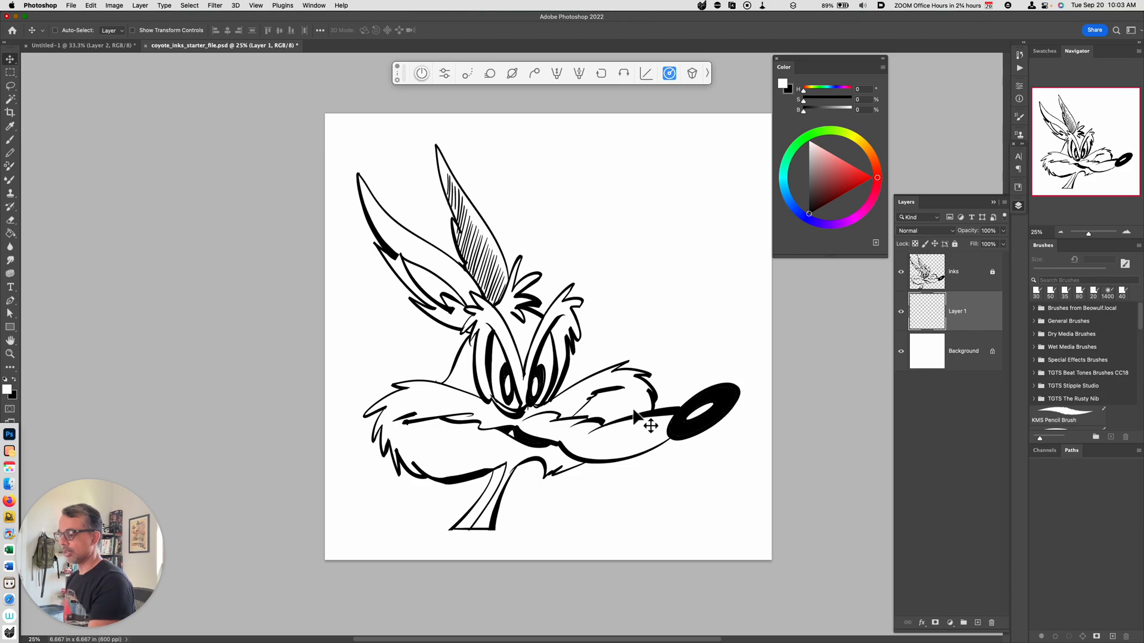
pyautogui.press('w')
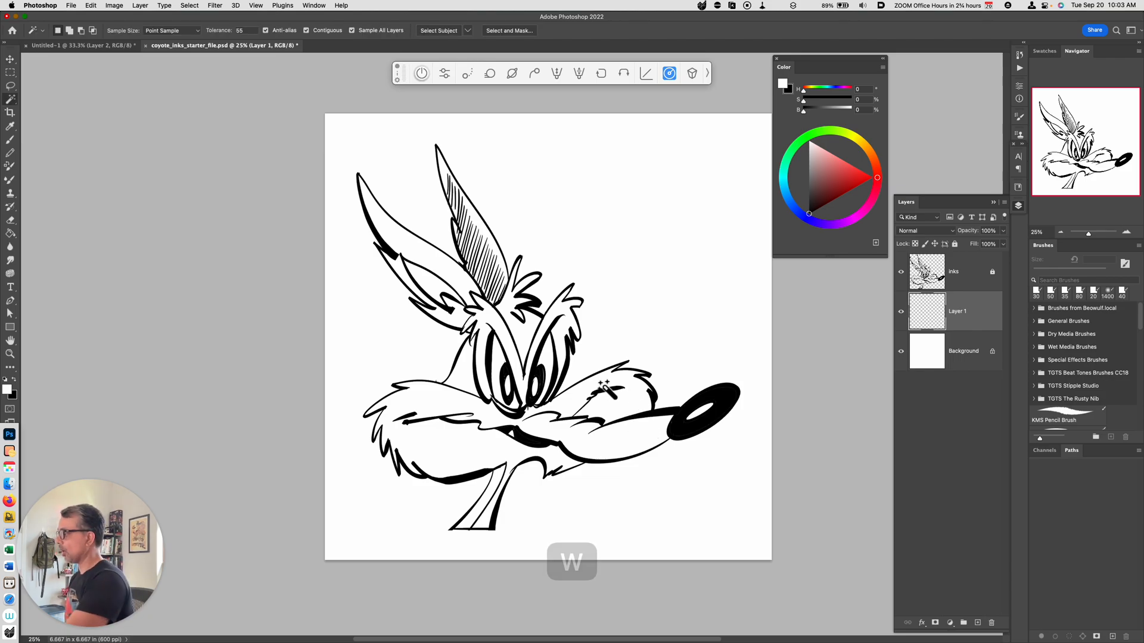
pyautogui.rightClick(15, 101)
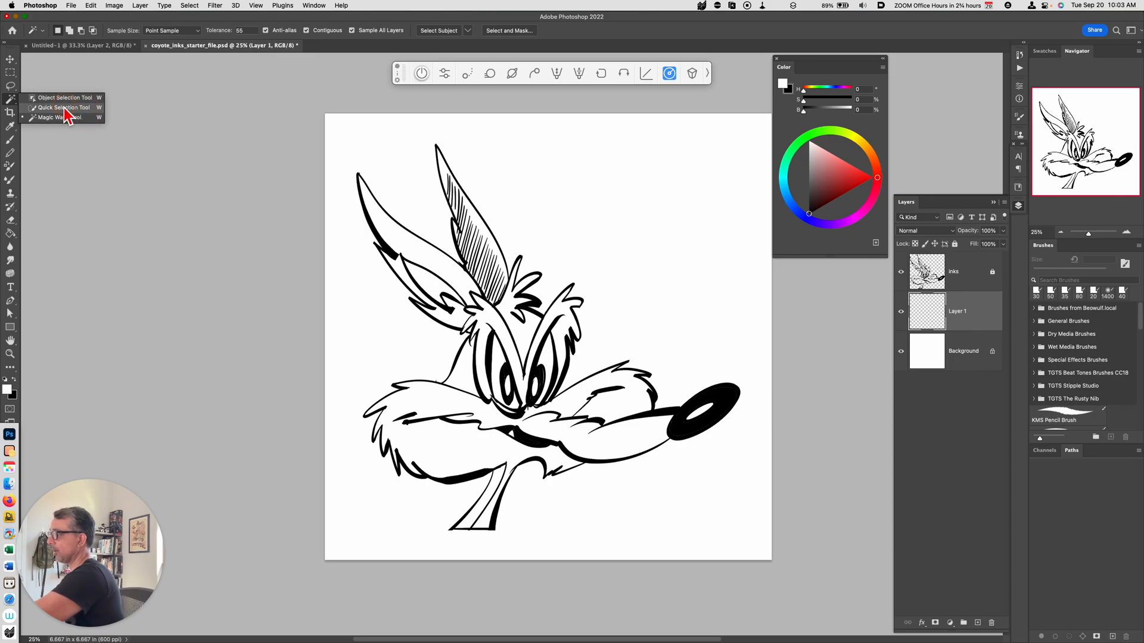
pyautogui.click(95, 118)
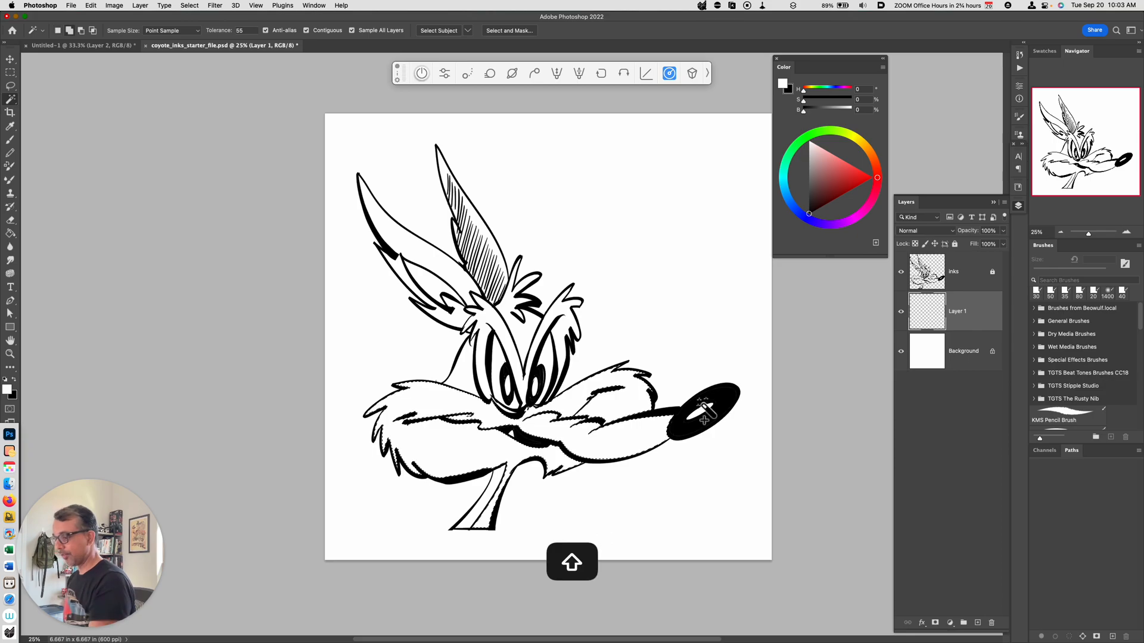
# Step: Try adding the area around the eyes to the Magic Wand selection, and deselect everything
pyautogui.keyDown('shift'); pyautogui.click(561, 340); pyautogui.keyUp('shift')
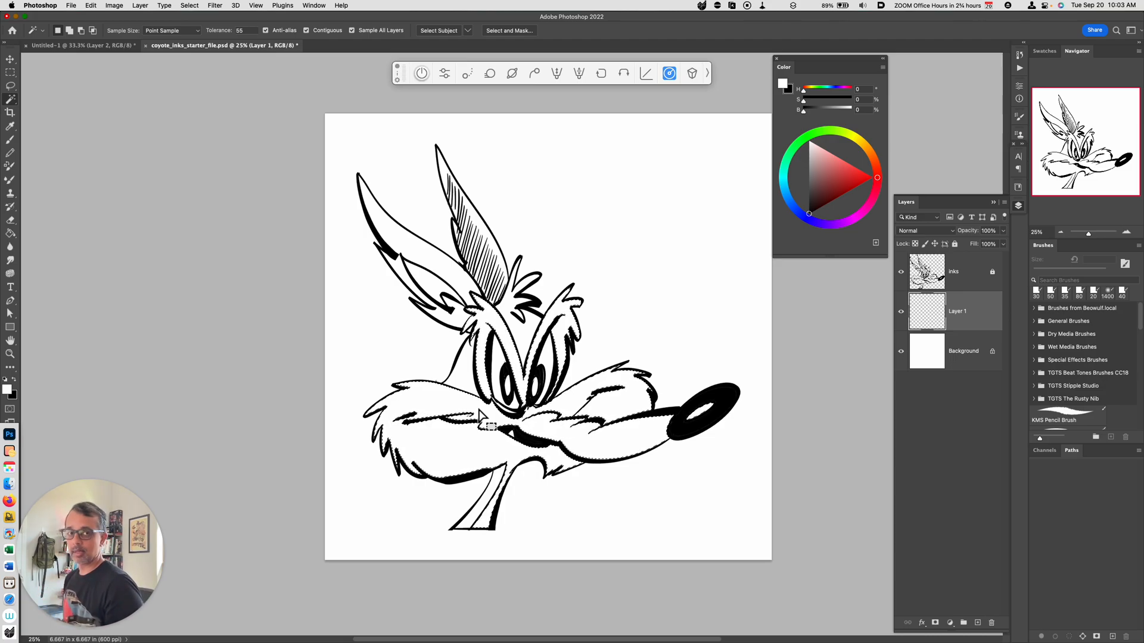
pyautogui.press('super+d')
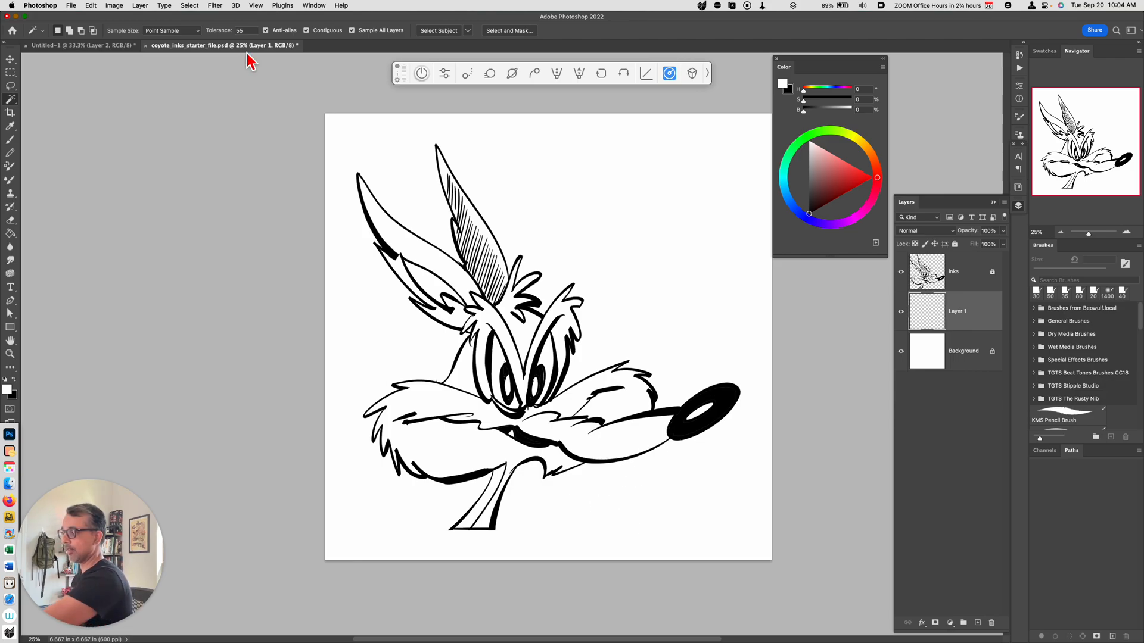
# Step: Select the blank area around the coyote with the Magic Wand and invert the selection to capture the whole character
pyautogui.click(607, 490)
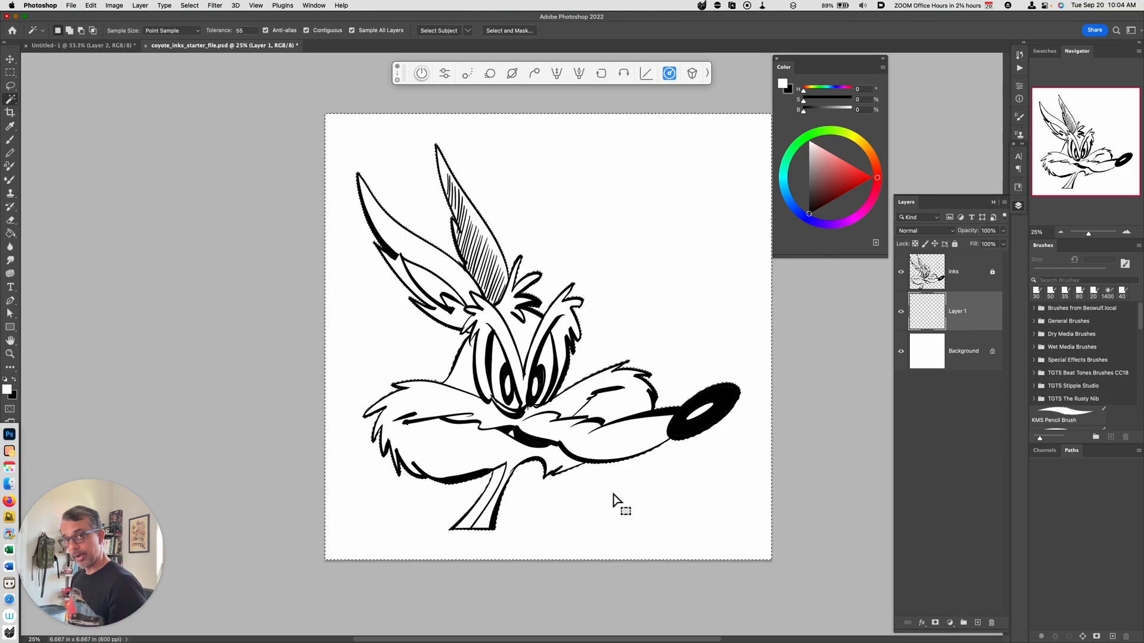
pyautogui.press('shift')
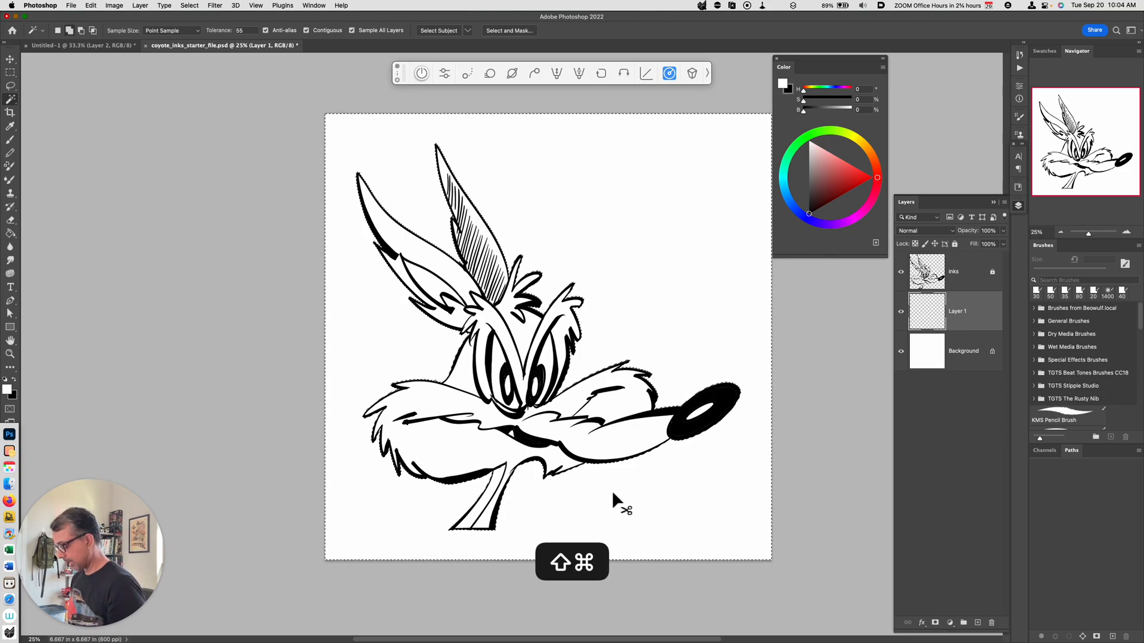
pyautogui.press('shift+super+i')
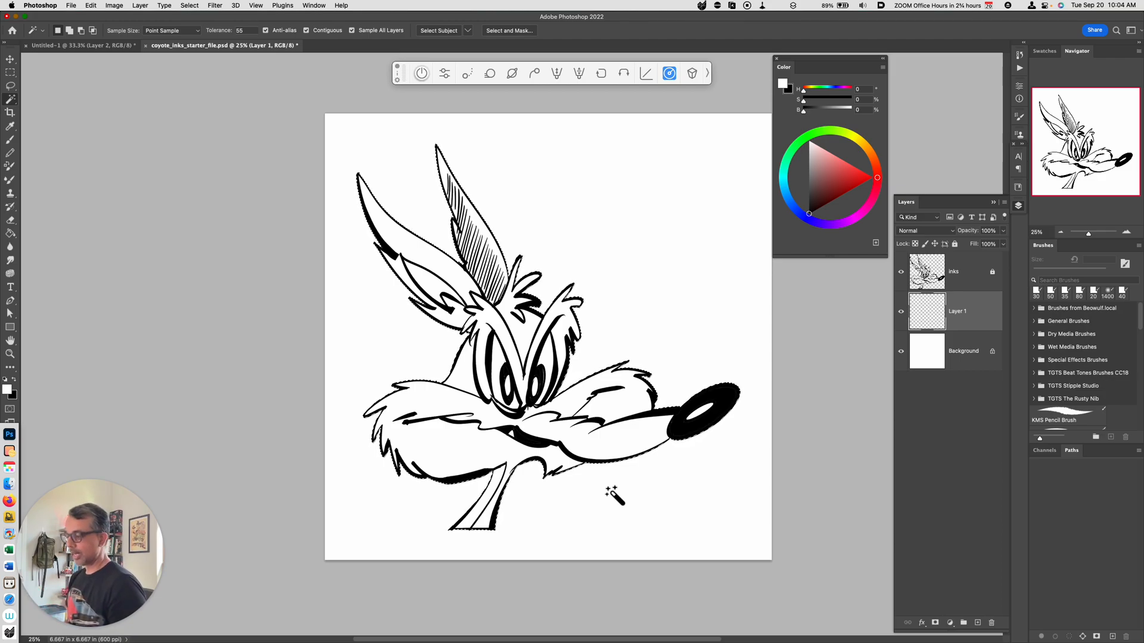
pyautogui.press('super+equal')
pyautogui.press('super+equal')
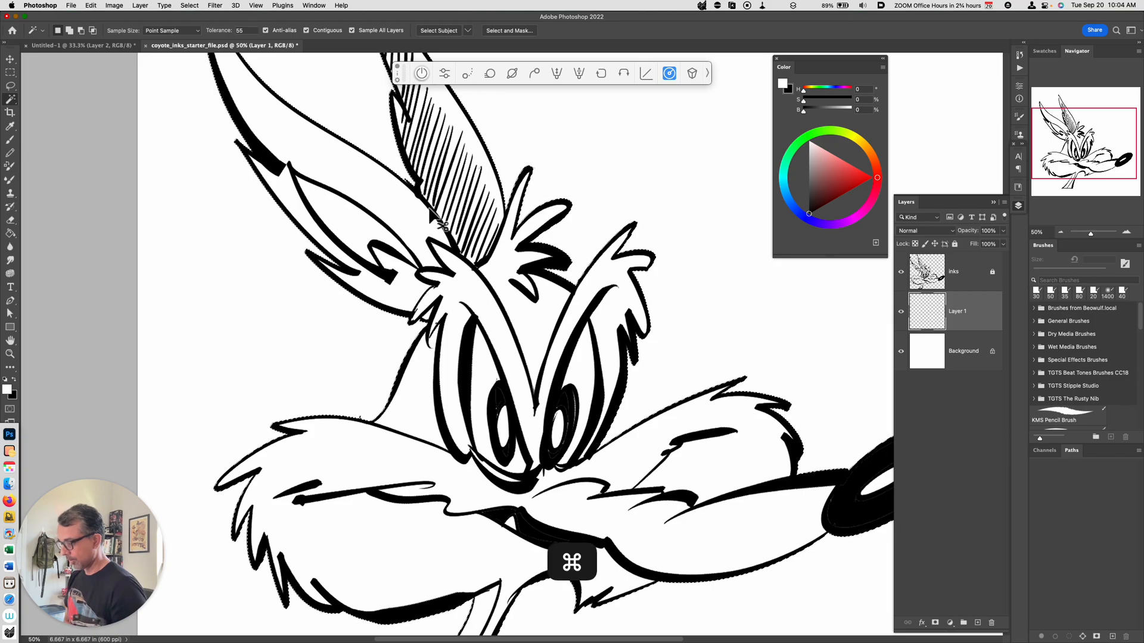
pyautogui.press('super+minus')
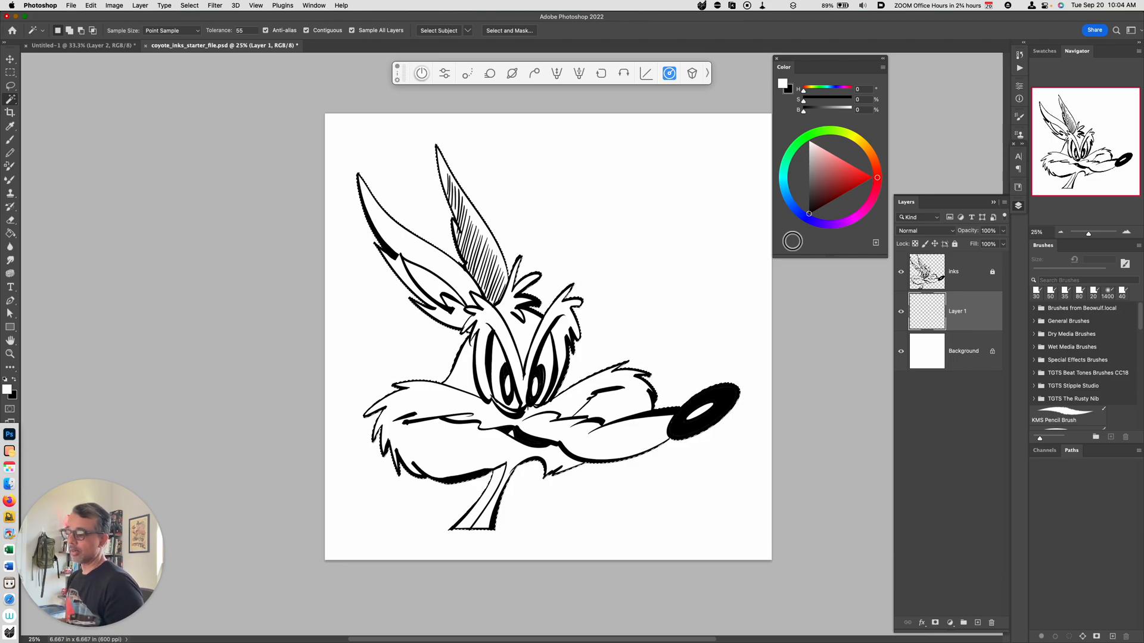
# Step: Set both the background and foreground colors to muted reddish browns, and fill the selected silhouette on Layer 1 with the foreground color
pyautogui.moveTo(824, 176); pyautogui.dragTo(828, 182)
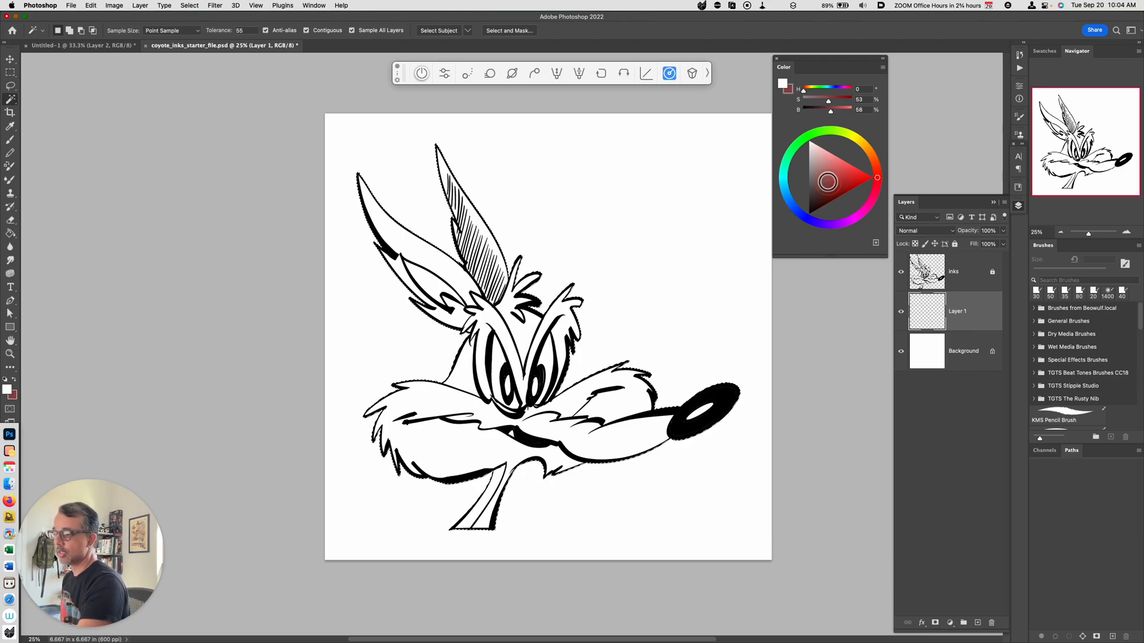
pyautogui.press('x')
pyautogui.moveTo(844, 186); pyautogui.dragTo(828, 182)
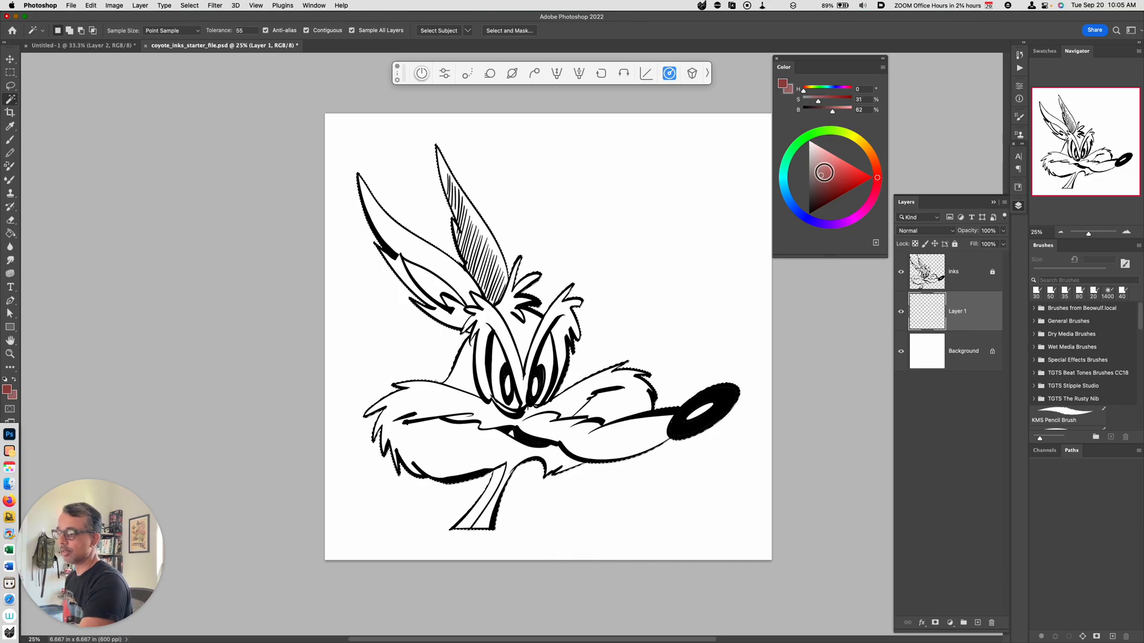
pyautogui.moveTo(829, 181)
pyautogui.mouseDown()
pyautogui.moveTo(824, 164)
pyautogui.moveTo(821, 176)
pyautogui.mouseUp()
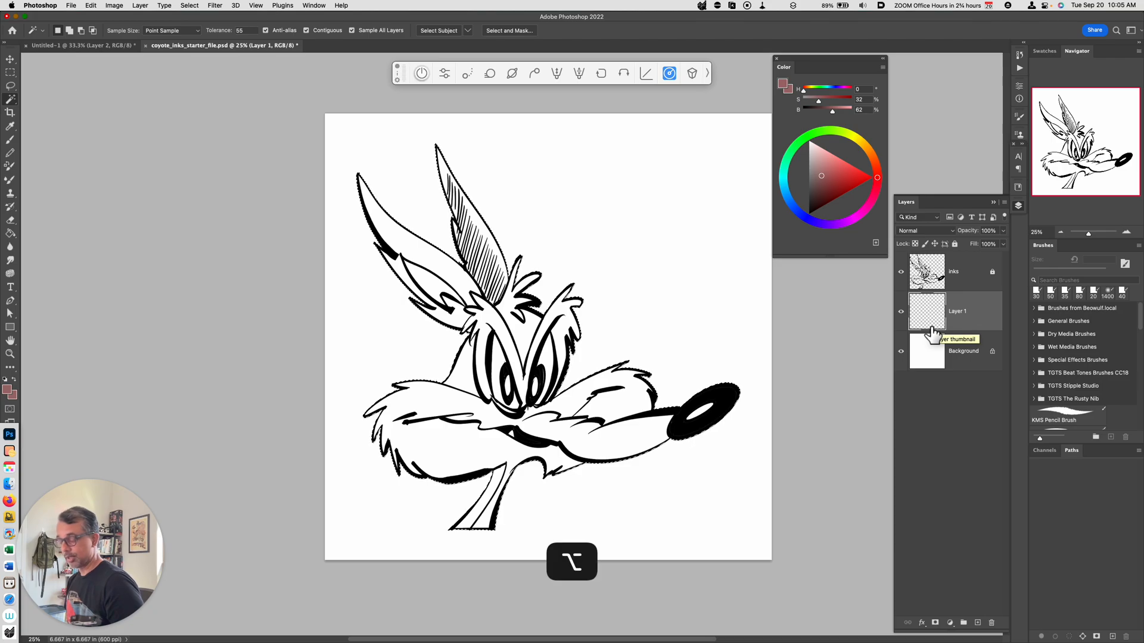
pyautogui.hotkey('alt', 'BackSpace')
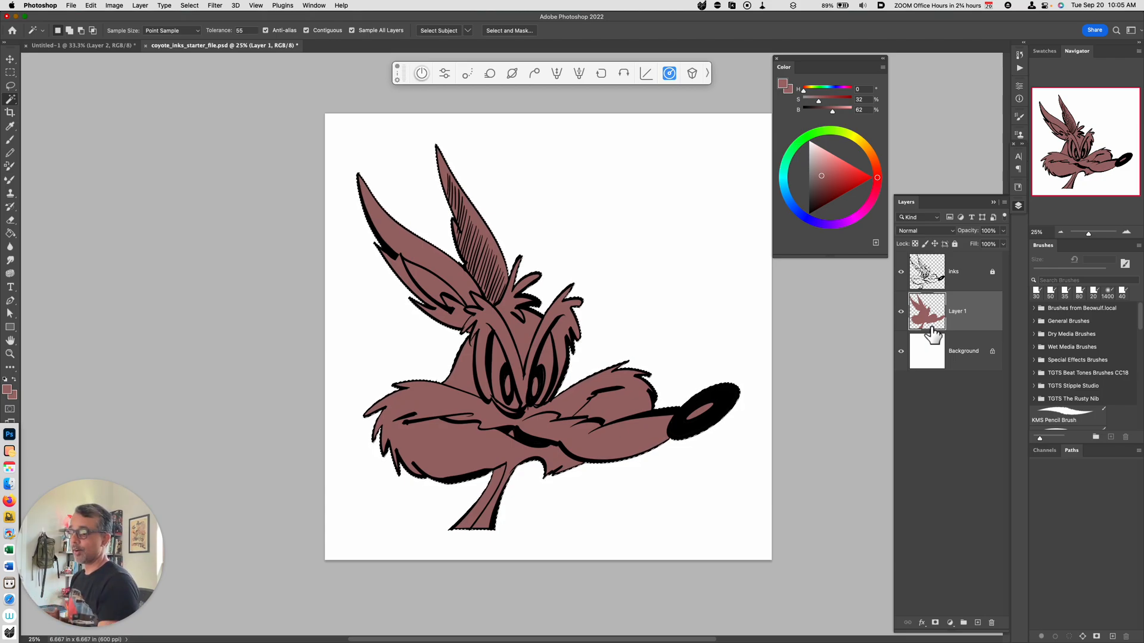
# Step: Check the filled silhouette with the inks layer hidden, show the inks again and deselect
pyautogui.click(900, 272)
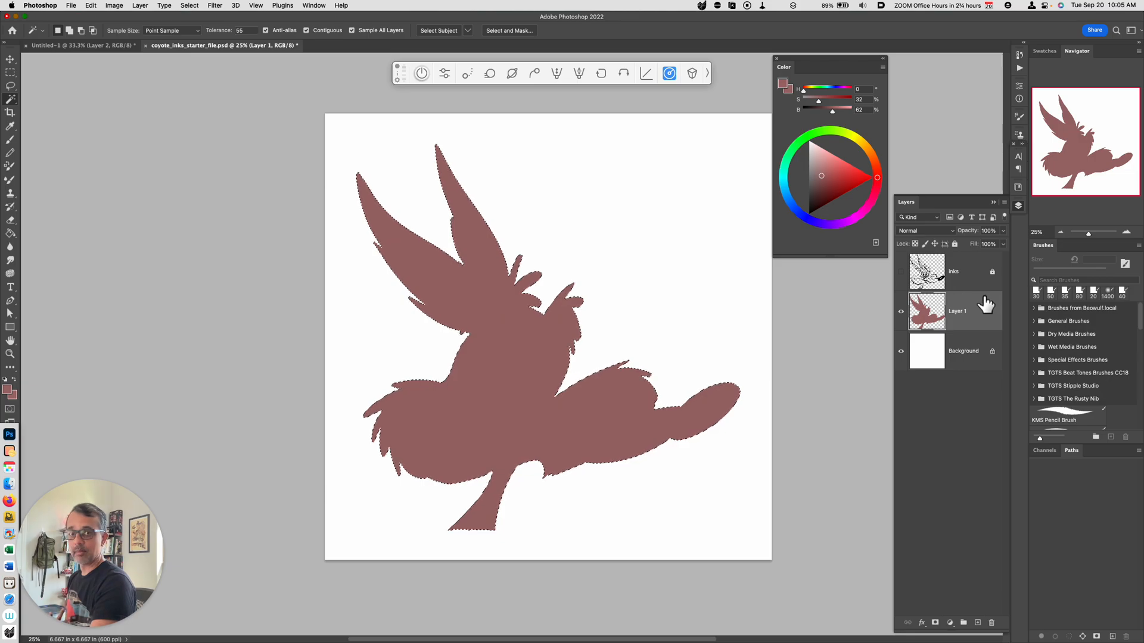
pyautogui.click(901, 272)
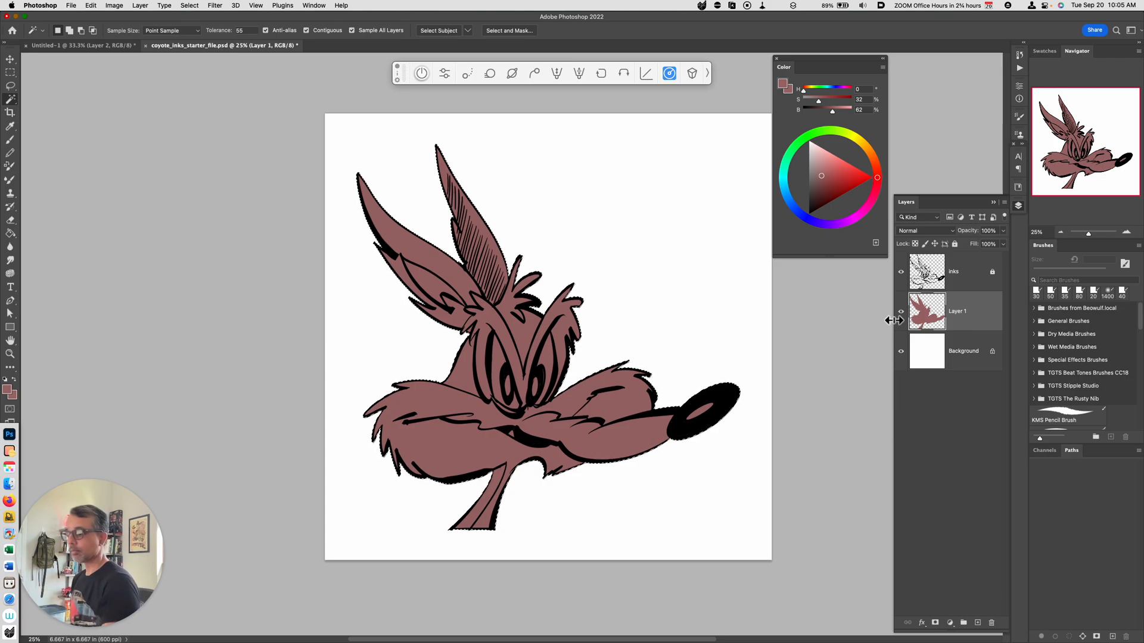
pyautogui.press('super+d')
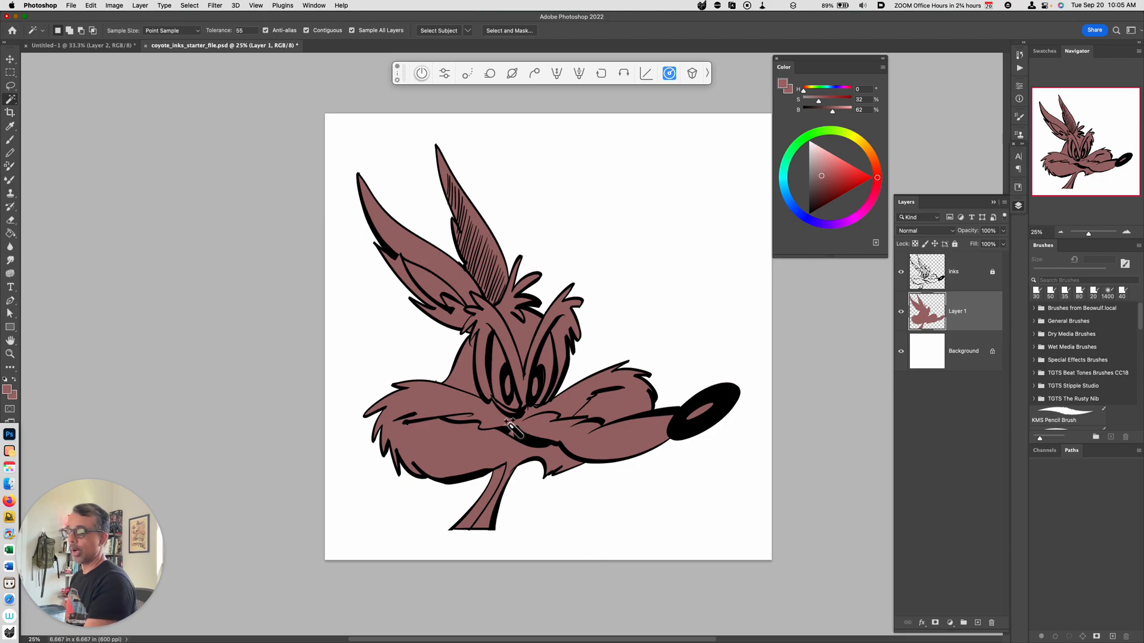
# Step: Rename the silhouette color layer as base
pyautogui.doubleClick(954, 311)
pyautogui.write('base')
pyautogui.press('Return')
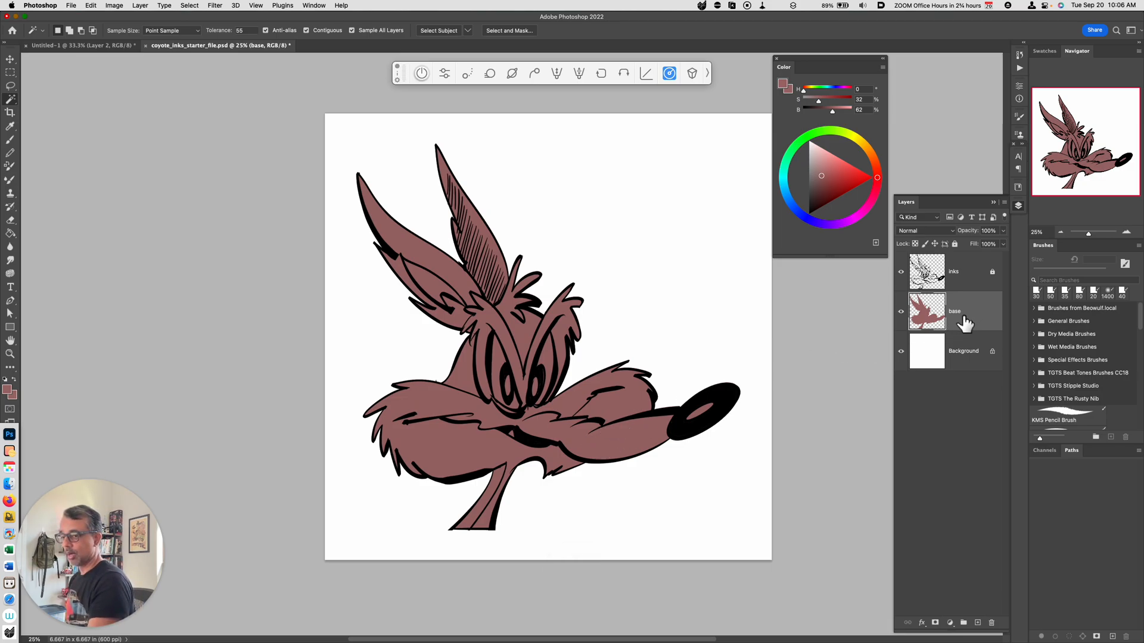
# Step: Select the muzzle area with the Magic Wand, copy it to a new layer, and check the copy with the base layer temporarily hidden
pyautogui.click(603, 448)
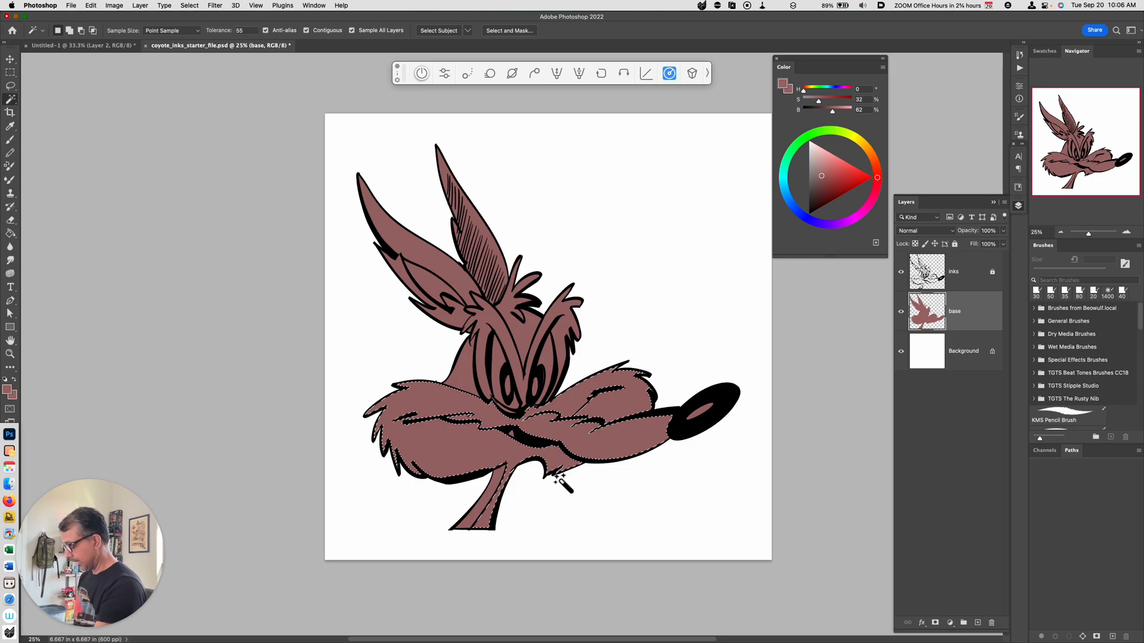
pyautogui.press('super+j')
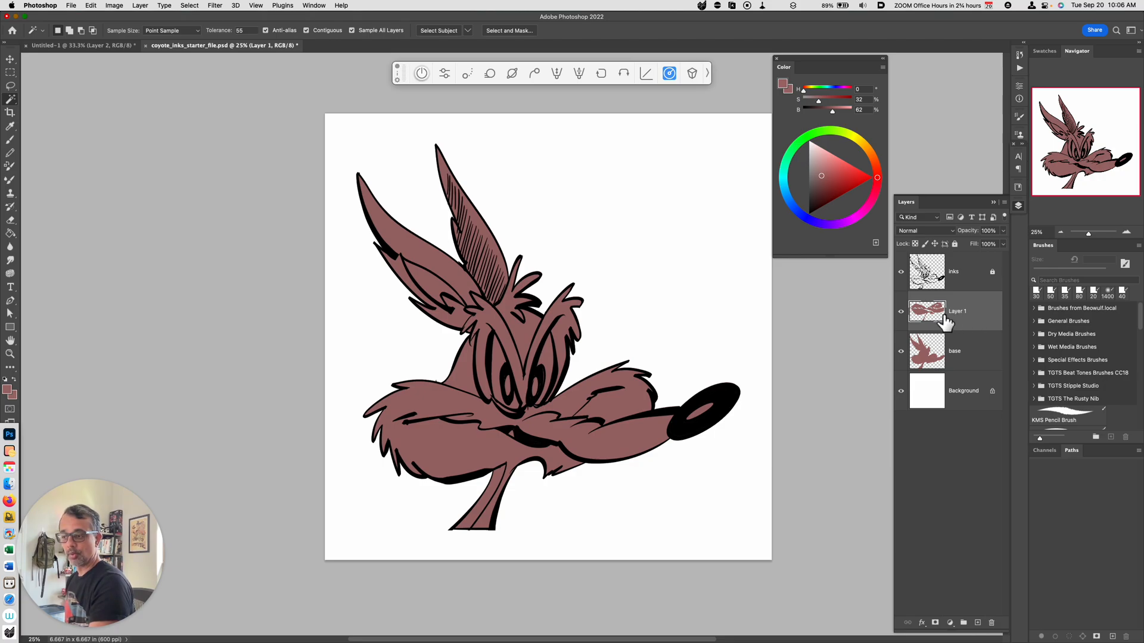
pyautogui.click(901, 352)
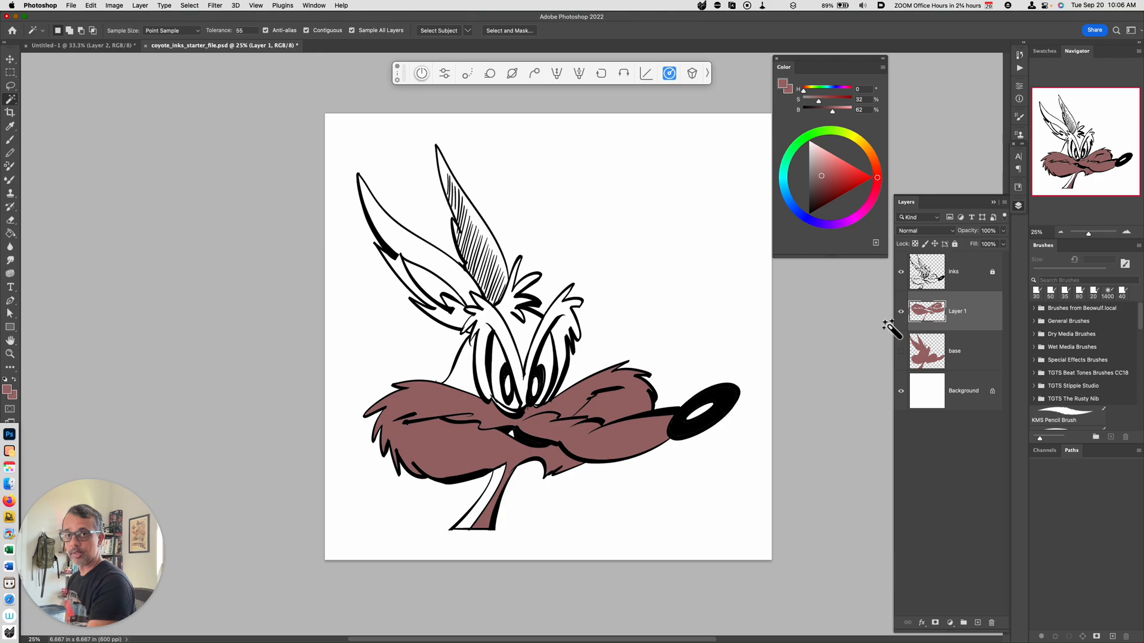
pyautogui.click(901, 351)
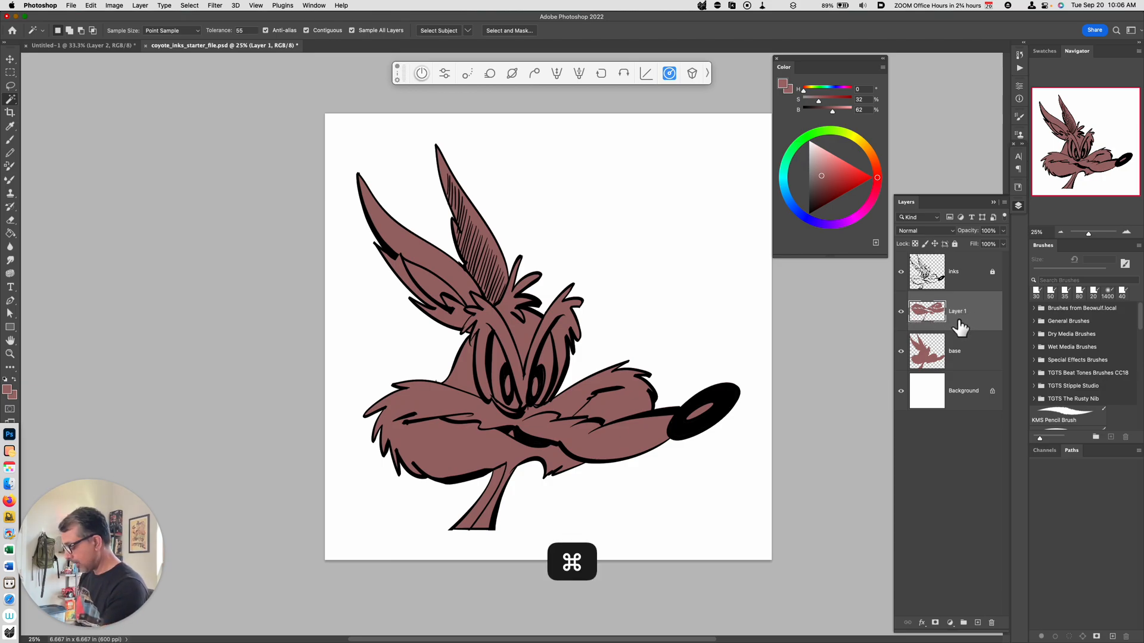
# Step: Recolor the muzzle layer to a light tan with Hue/Saturation
pyautogui.press('super+u')
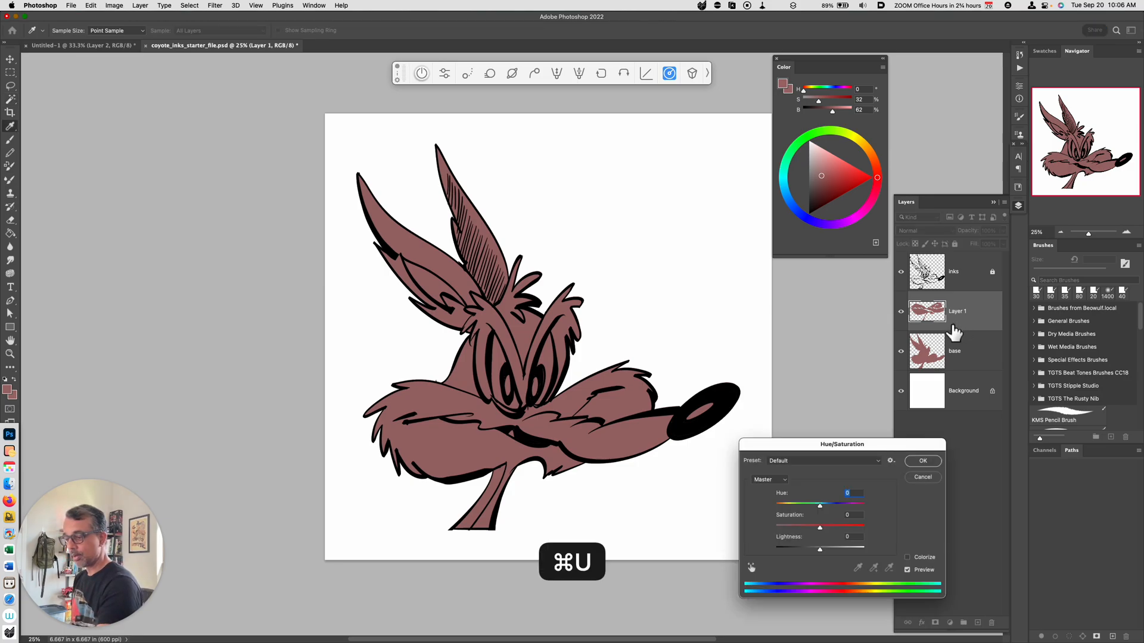
pyautogui.moveTo(875, 444); pyautogui.dragTo(842, 434)
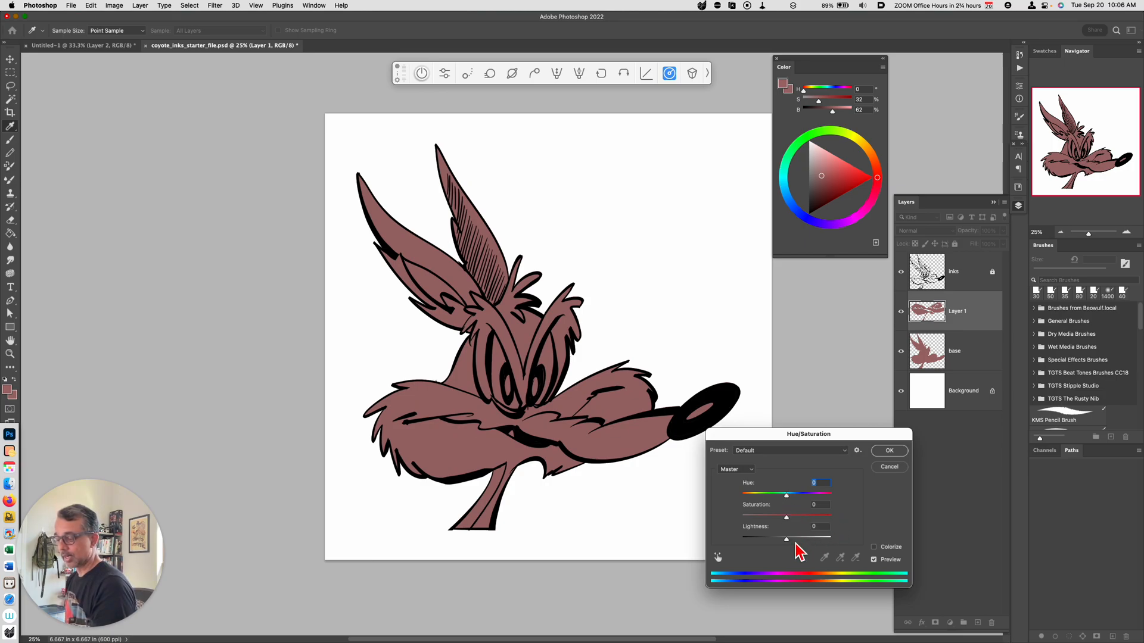
pyautogui.moveTo(786, 539); pyautogui.dragTo(798, 539)
pyautogui.click(809, 525)
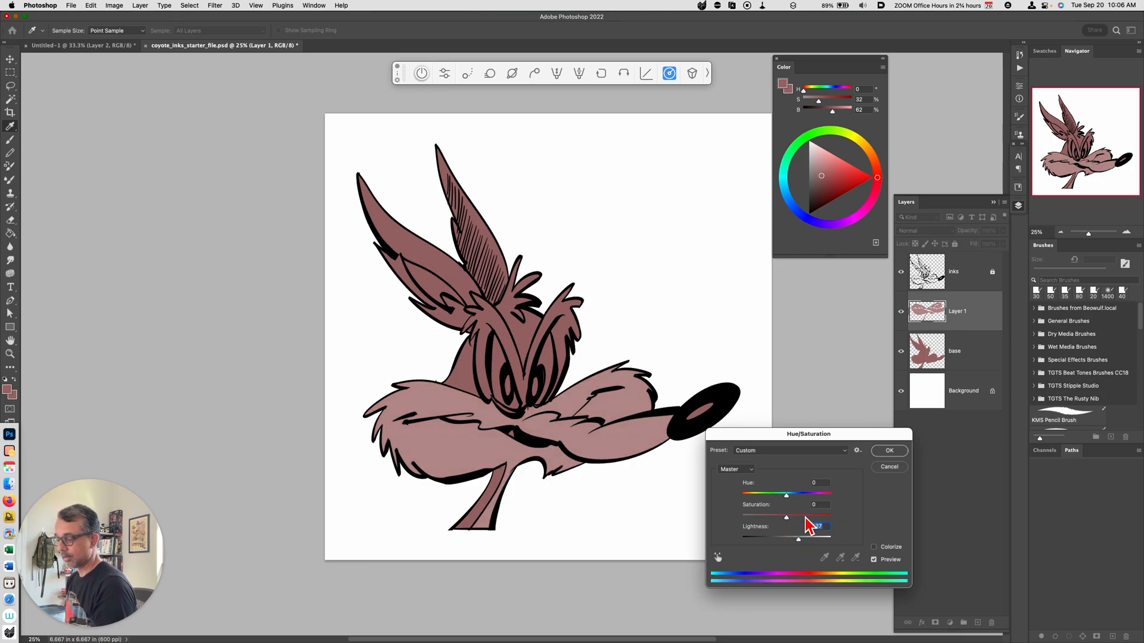
pyautogui.moveTo(787, 497); pyautogui.dragTo(812, 524)
pyautogui.click(894, 454)
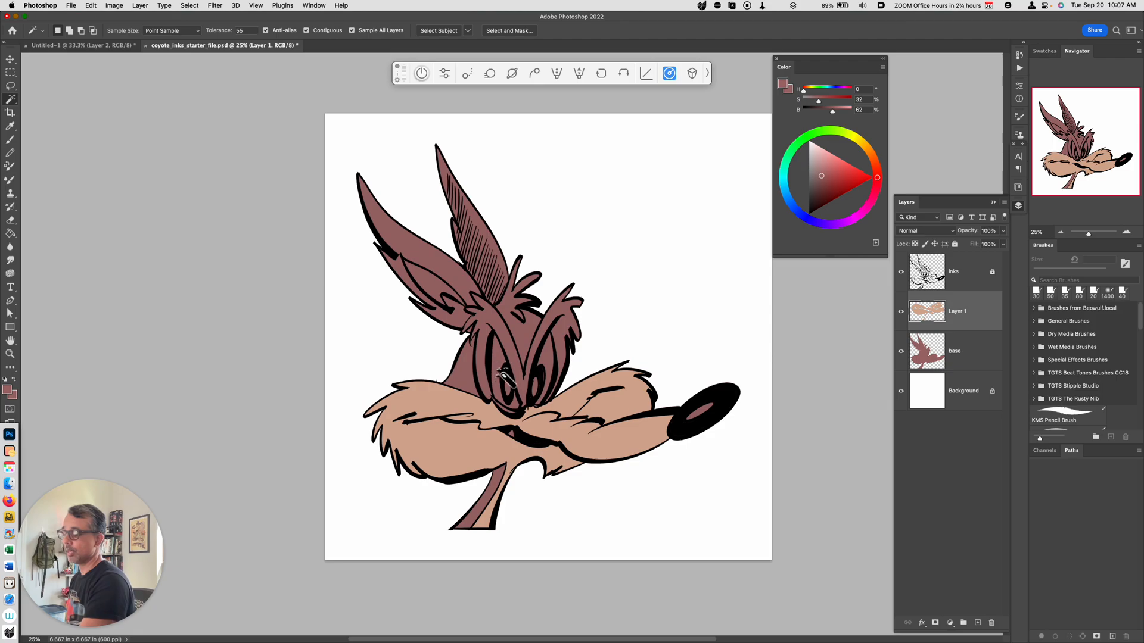
# Step: Select both eye areas around the pupils from the base layer and copy them to a new layer
pyautogui.click(962, 356)
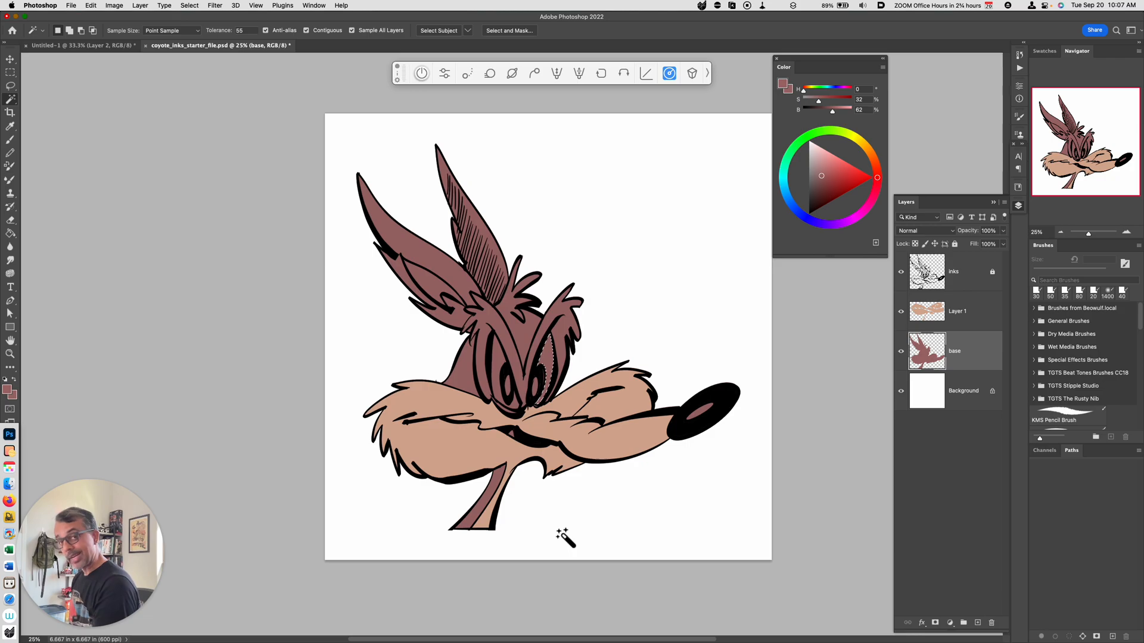
pyautogui.press('shift')
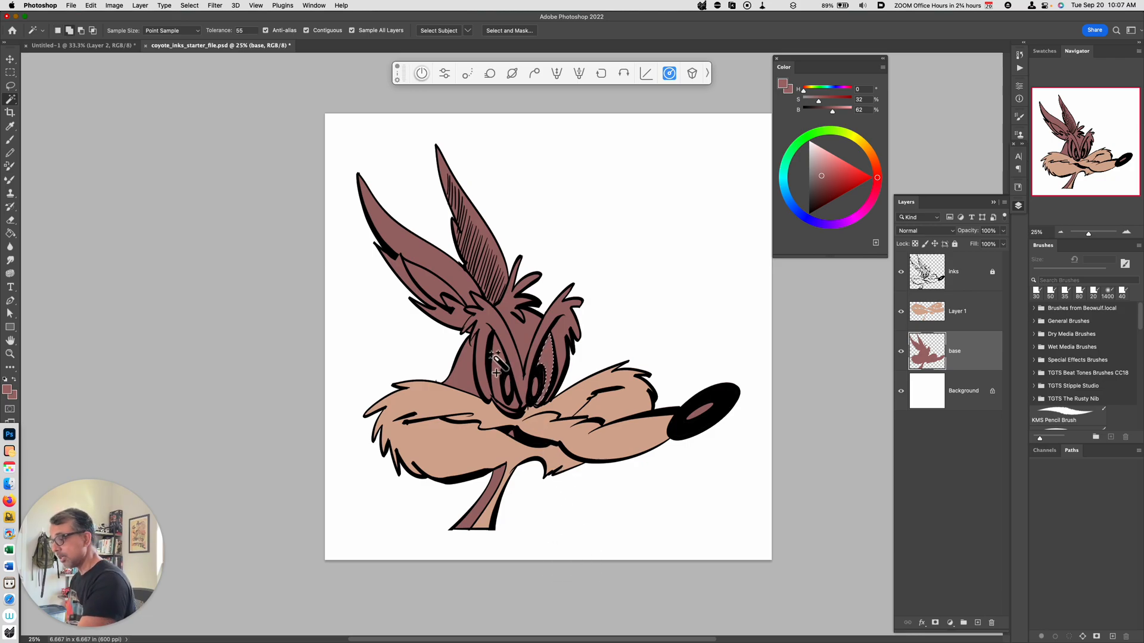
pyautogui.press('shift')
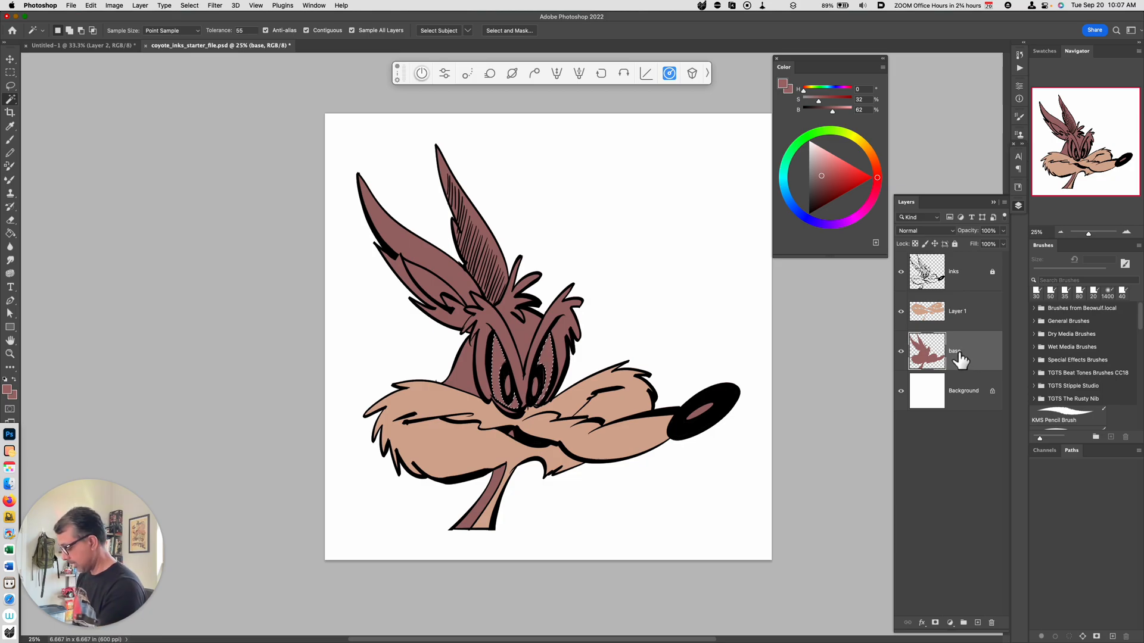
pyautogui.press('super+j')
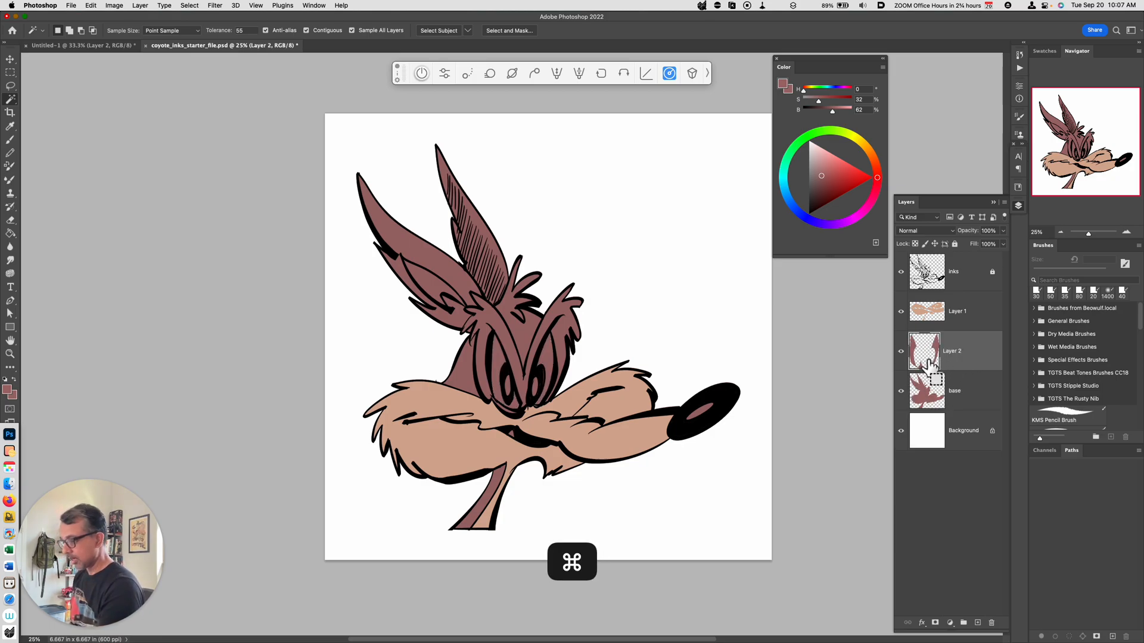
# Step: Recolor the eye layer bright yellow using Hue/Saturation with Hue +57 and Saturation about +85
pyautogui.press('super+u')
pyautogui.moveTo(786, 494); pyautogui.dragTo(811, 498)
pyautogui.click(826, 519)
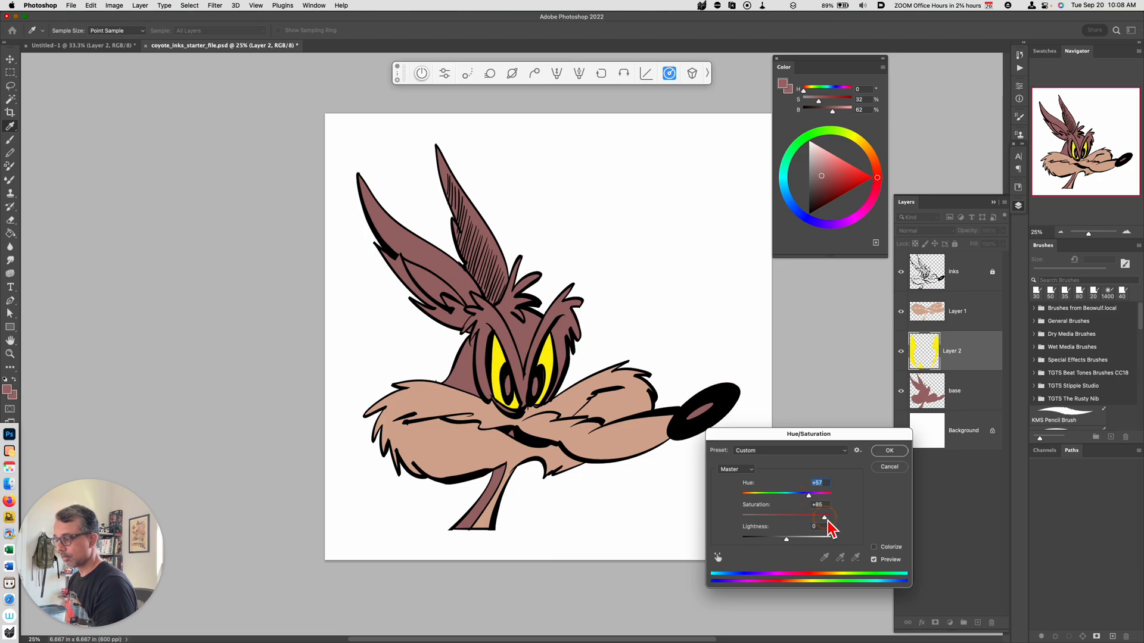
pyautogui.click(889, 451)
# Step: Select the pupil centers, tooth and nose highlight from the base layer with the Magic Wand and copy them to a new layer
pyautogui.press('w')
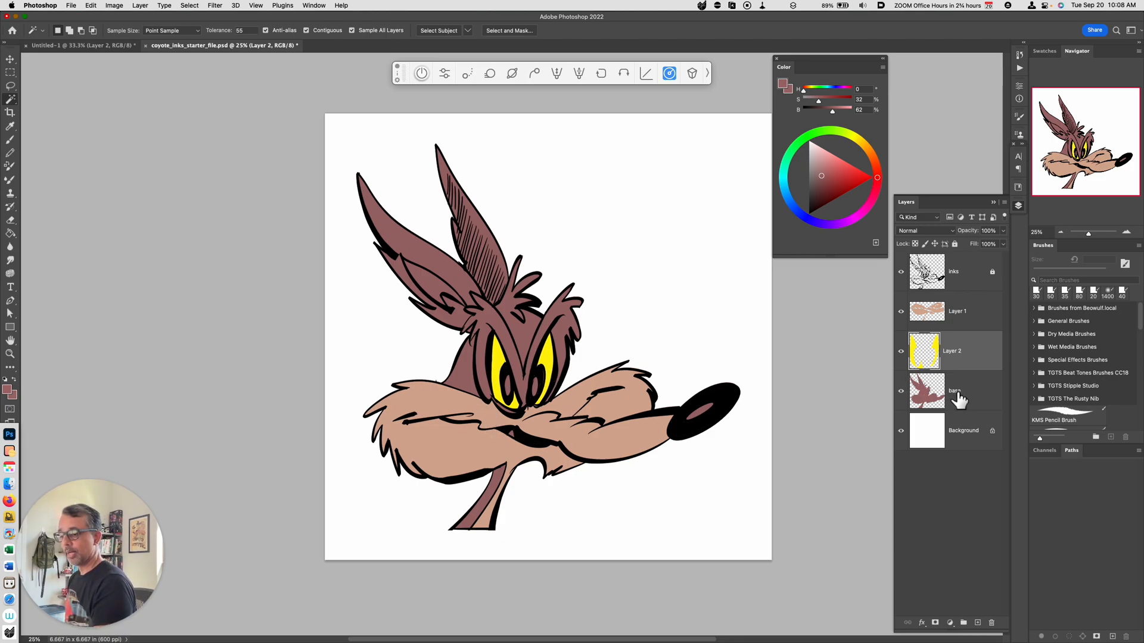
pyautogui.click(950, 396)
pyautogui.click(508, 387)
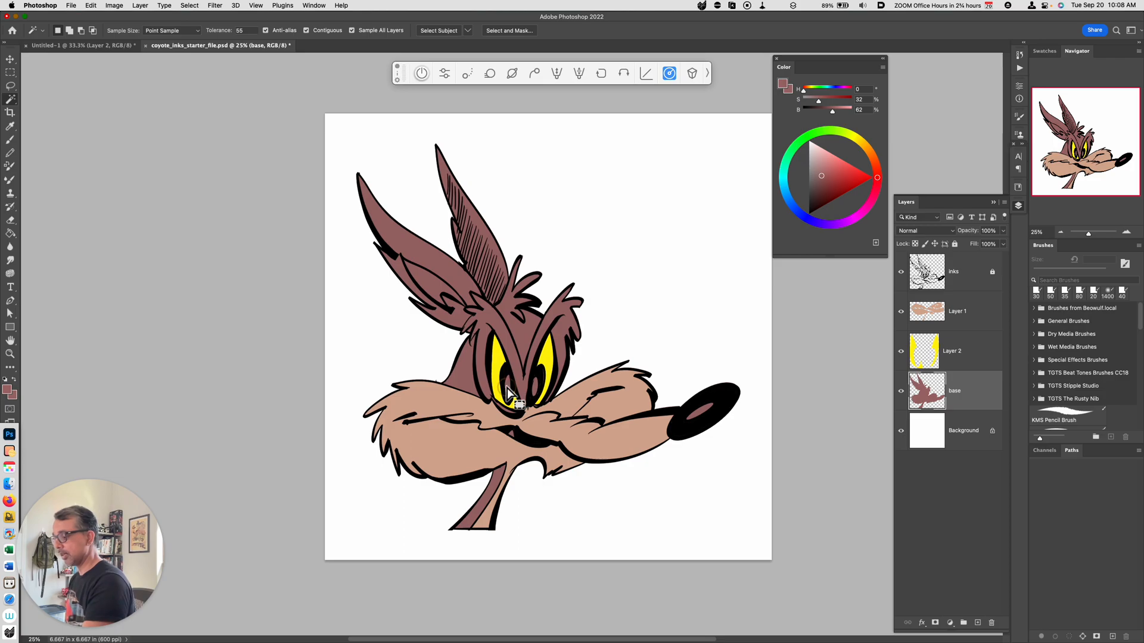
pyautogui.keyDown('shift'); pyautogui.click(532, 388); pyautogui.keyUp('shift')
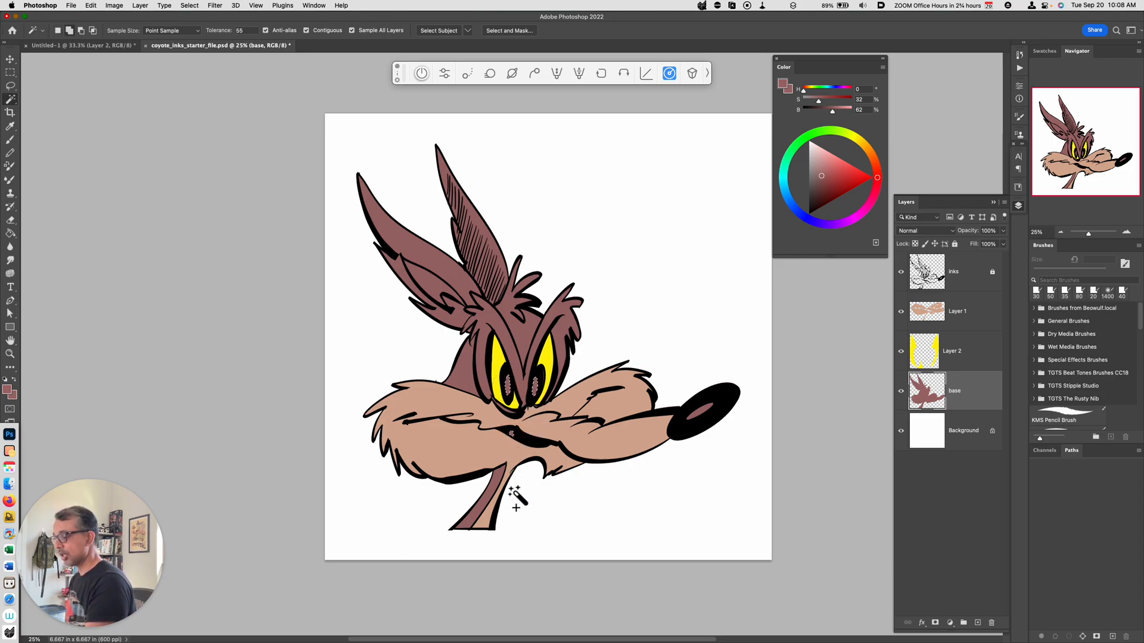
pyautogui.keyDown('shift'); pyautogui.click(701, 411); pyautogui.keyUp('shift')
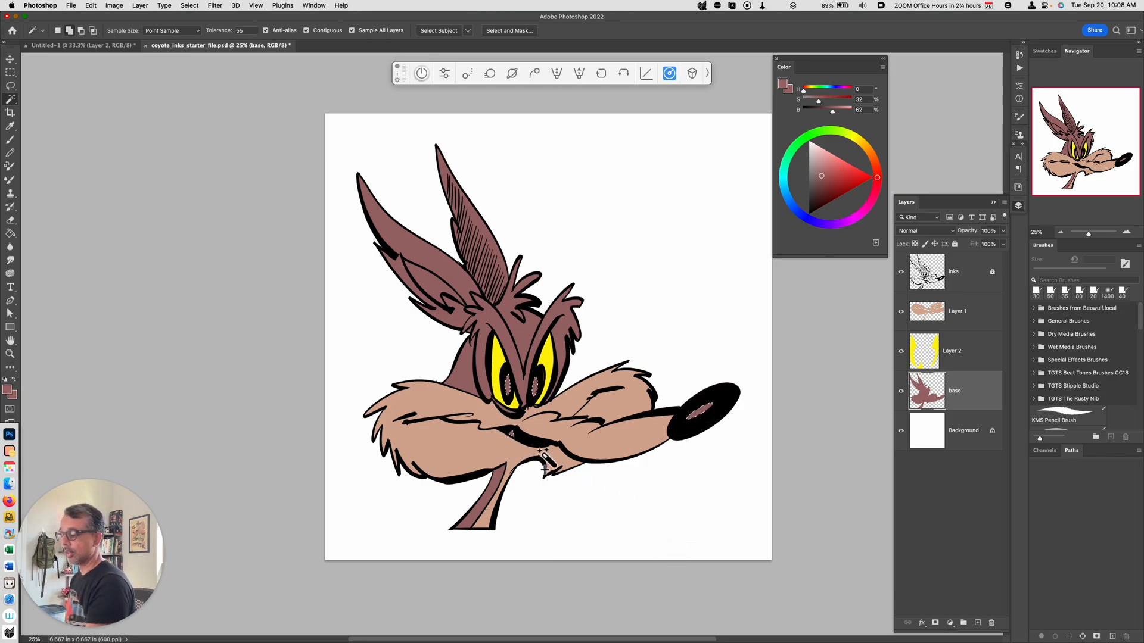
pyautogui.press('super+j')
# Step: Turn the pupil, tooth and nose highlight layer white with Hue/Saturation at Lightness +100, trying -100 along the way
pyautogui.press('super+u')
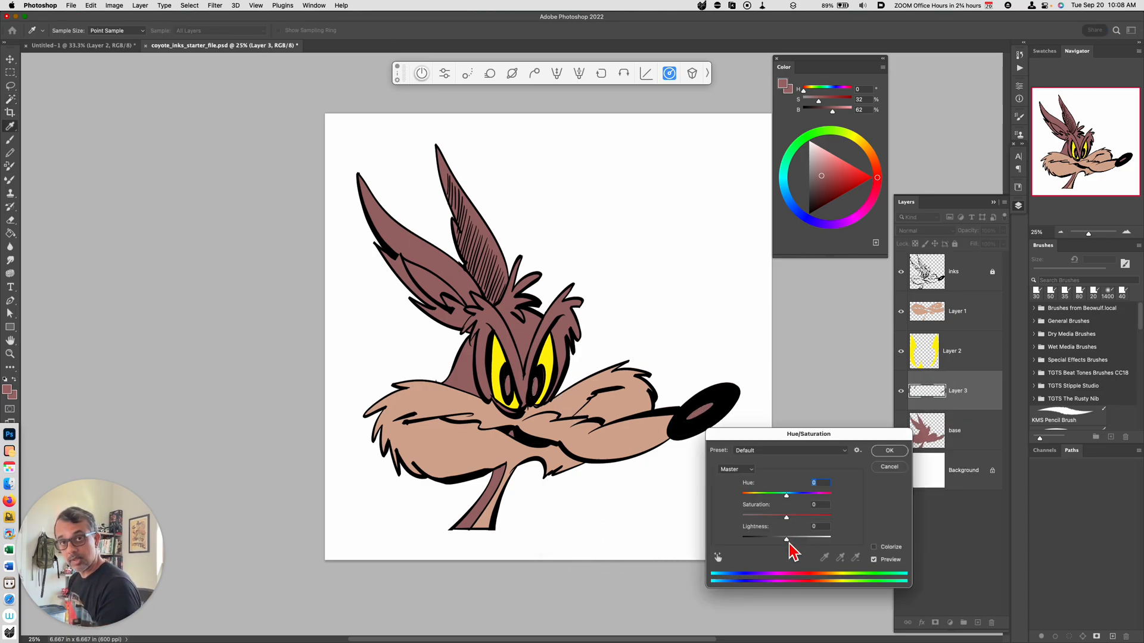
pyautogui.moveTo(789, 541); pyautogui.dragTo(846, 544)
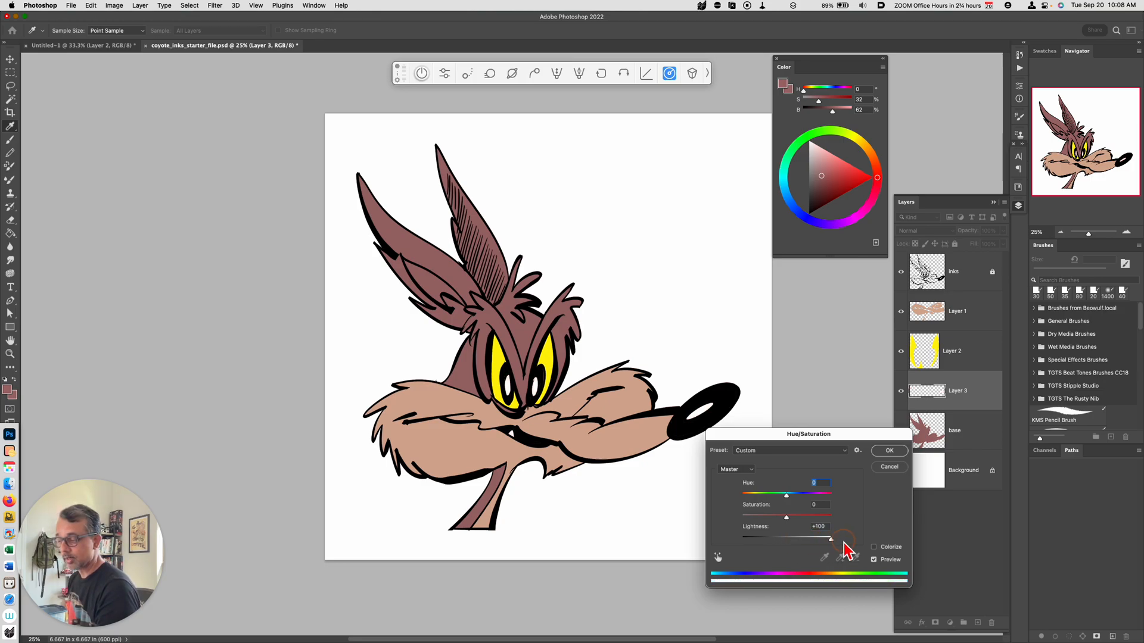
pyautogui.moveTo(838, 546); pyautogui.dragTo(698, 575)
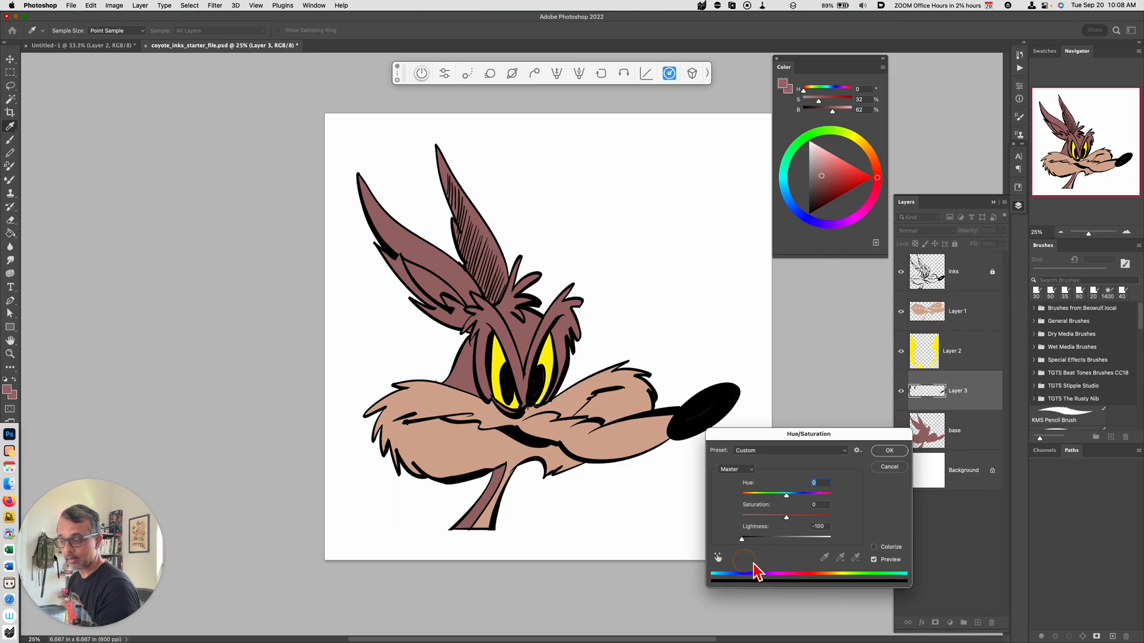
pyautogui.press('super+z')
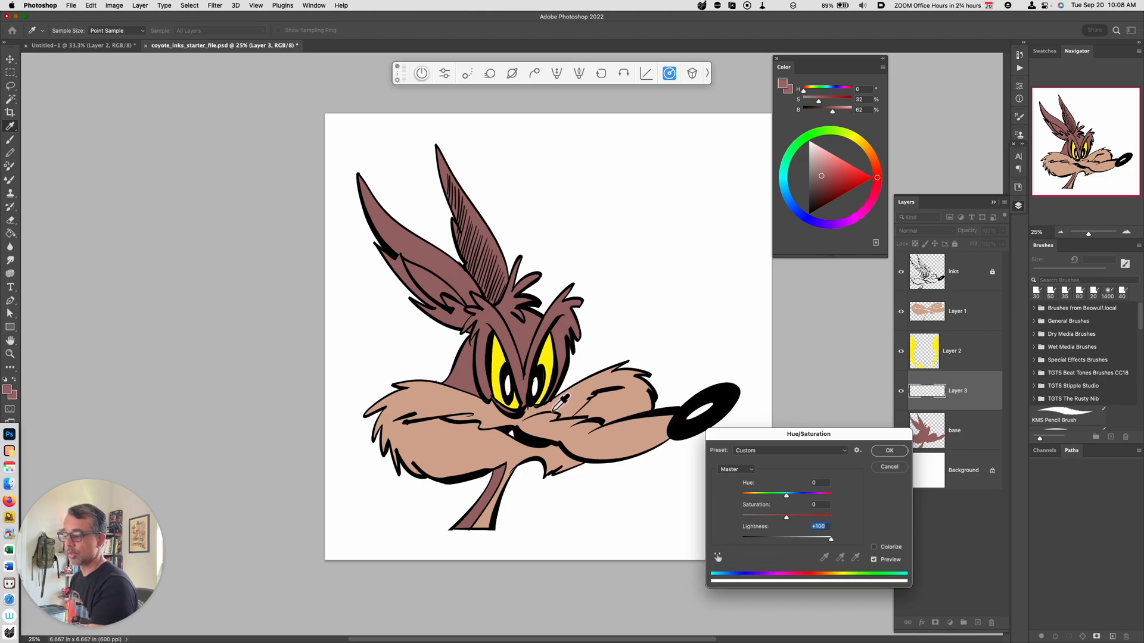
pyautogui.click(890, 451)
# Step: Select the inner area of the front ear from the base layer with the Magic Wand and copy it to a new layer
pyautogui.press('w')
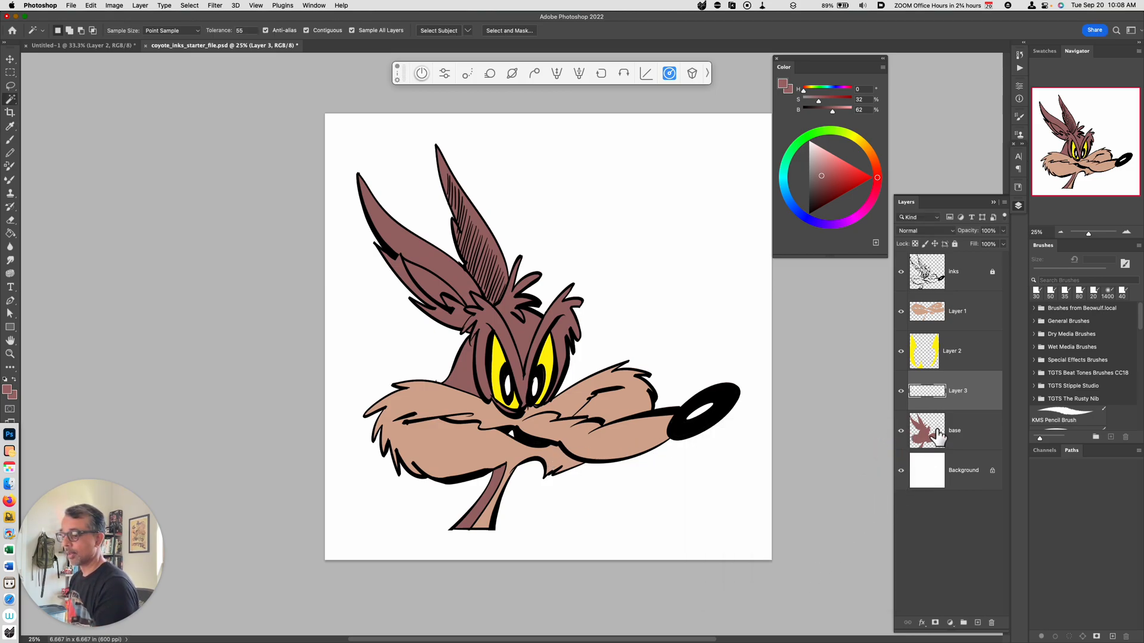
pyautogui.click(956, 435)
pyautogui.click(424, 277)
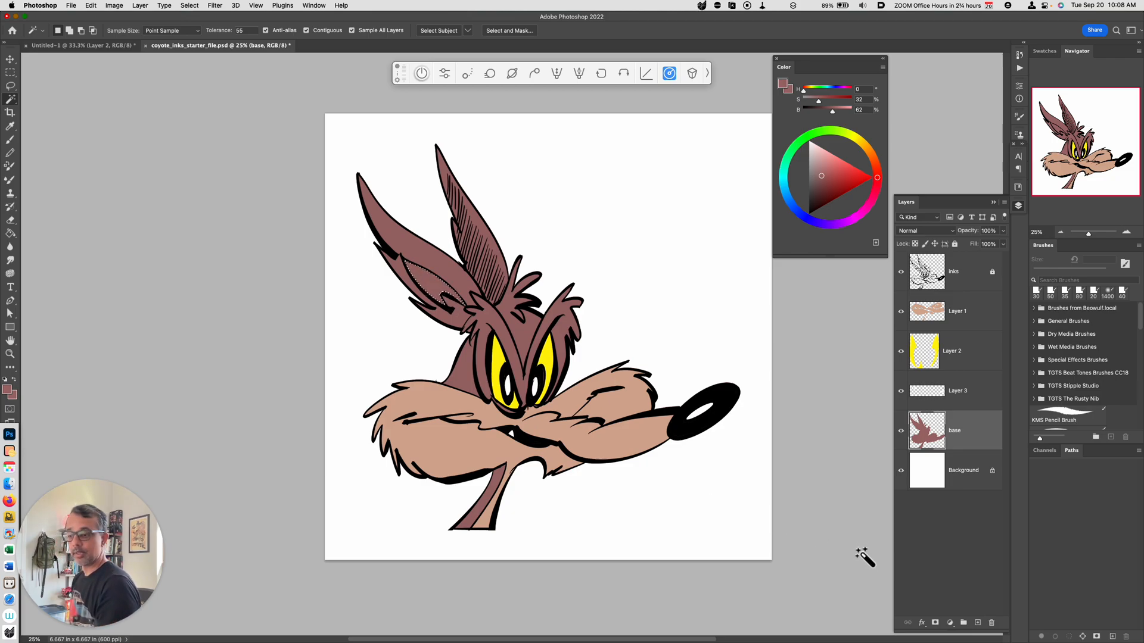
pyautogui.press('super+j')
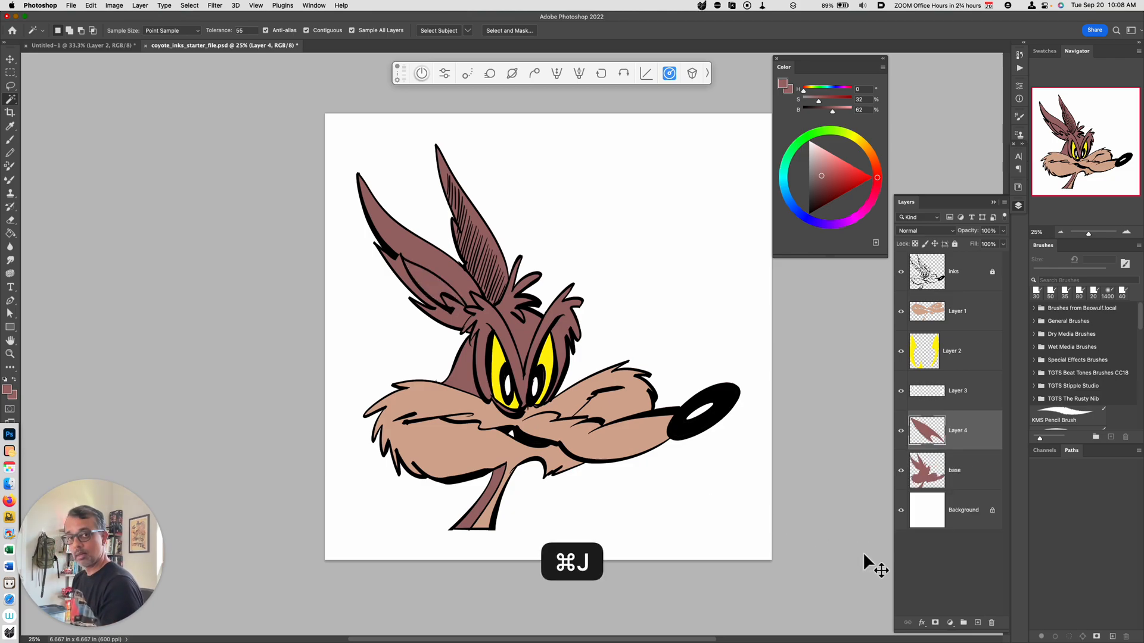
# Step: Recolor the inner ear layer light pinkish purple using Hue -44, Saturation +45 and raised Lightness, and make the base layer active again
pyautogui.press('super+u')
pyautogui.moveTo(801, 500)
pyautogui.mouseDown()
pyautogui.moveTo(757, 508)
pyautogui.moveTo(811, 517)
pyautogui.mouseUp()
pyautogui.click(803, 539)
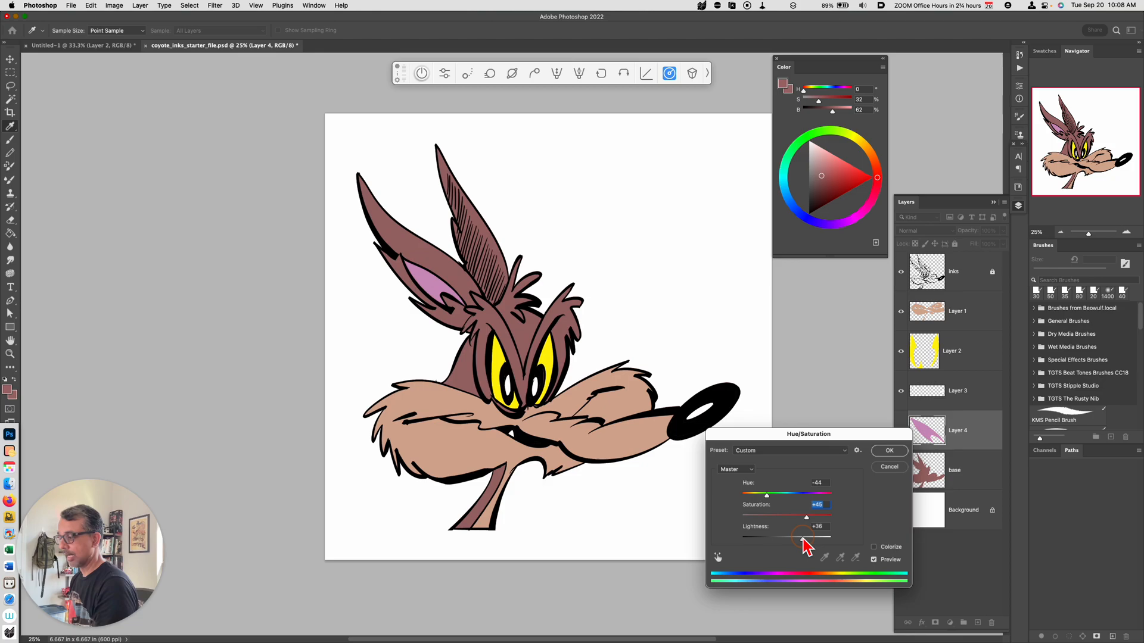
pyautogui.click(885, 453)
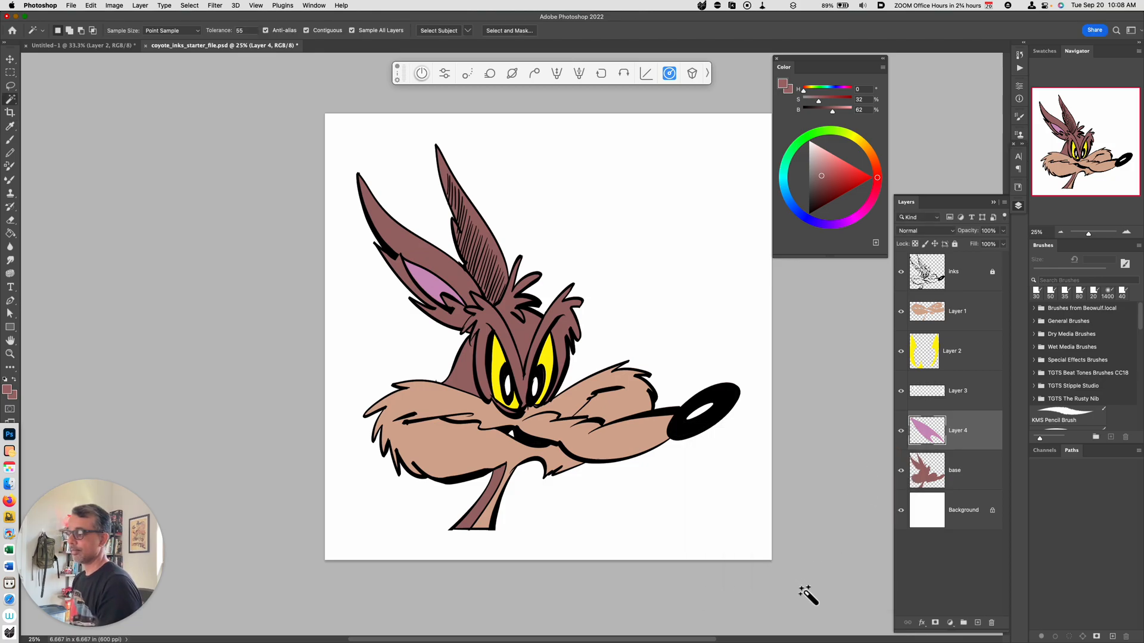
pyautogui.click(963, 476)
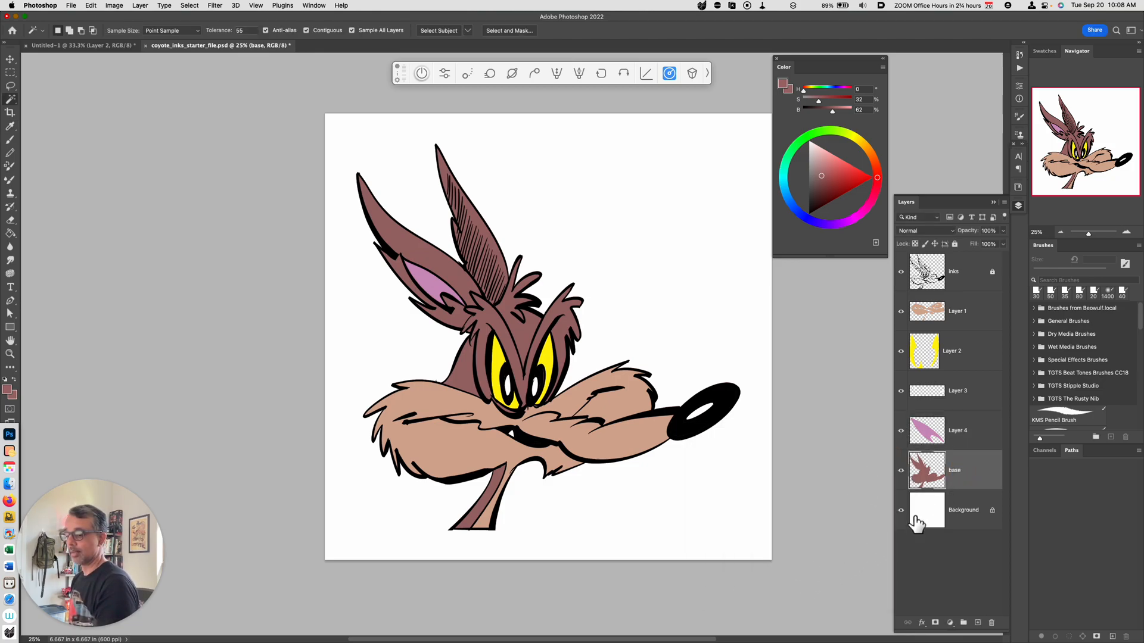
# Step: Select the hatched area of the rear ear from the base layer with the Magic Wand and copy it to a new layer
pyautogui.click(490, 262)
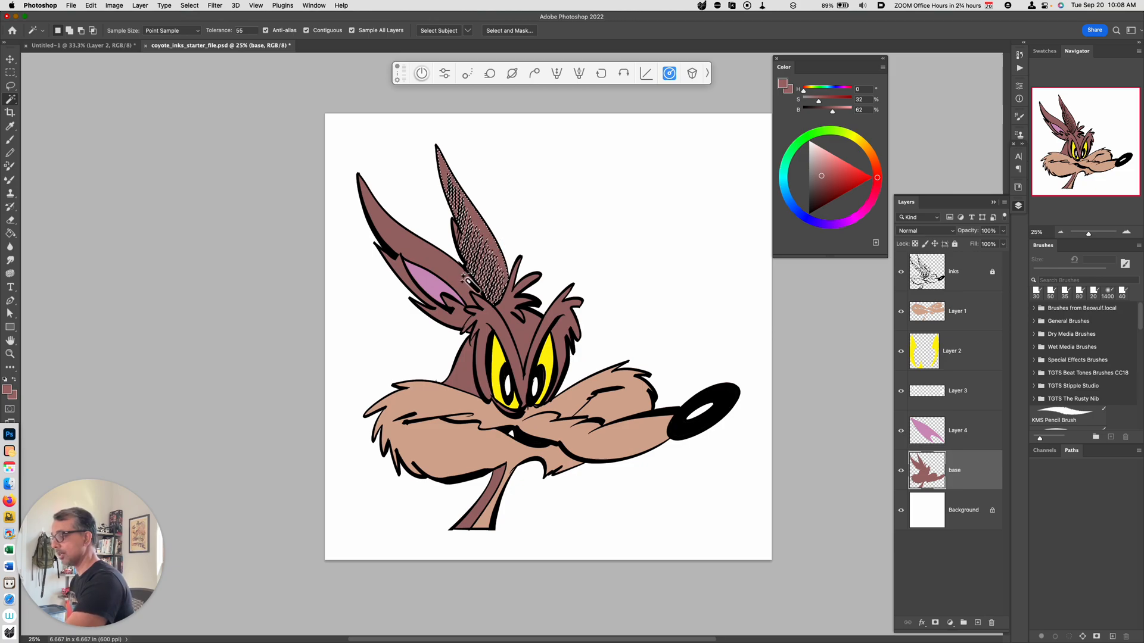
pyautogui.press('super+equal')
pyautogui.press('space')
pyautogui.moveTo(637, 295); pyautogui.dragTo(689, 485)
pyautogui.press('shift')
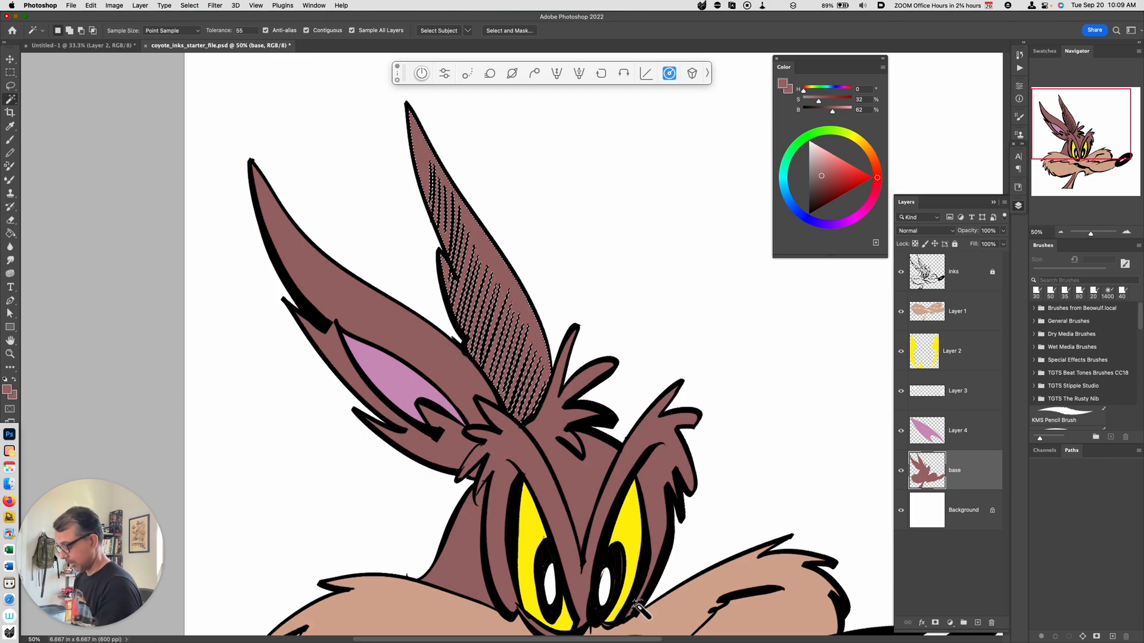
pyautogui.press('super+j')
# Step: Darken the rear ear layer with Hue/Saturation at Lightness -39
pyautogui.press('super+u')
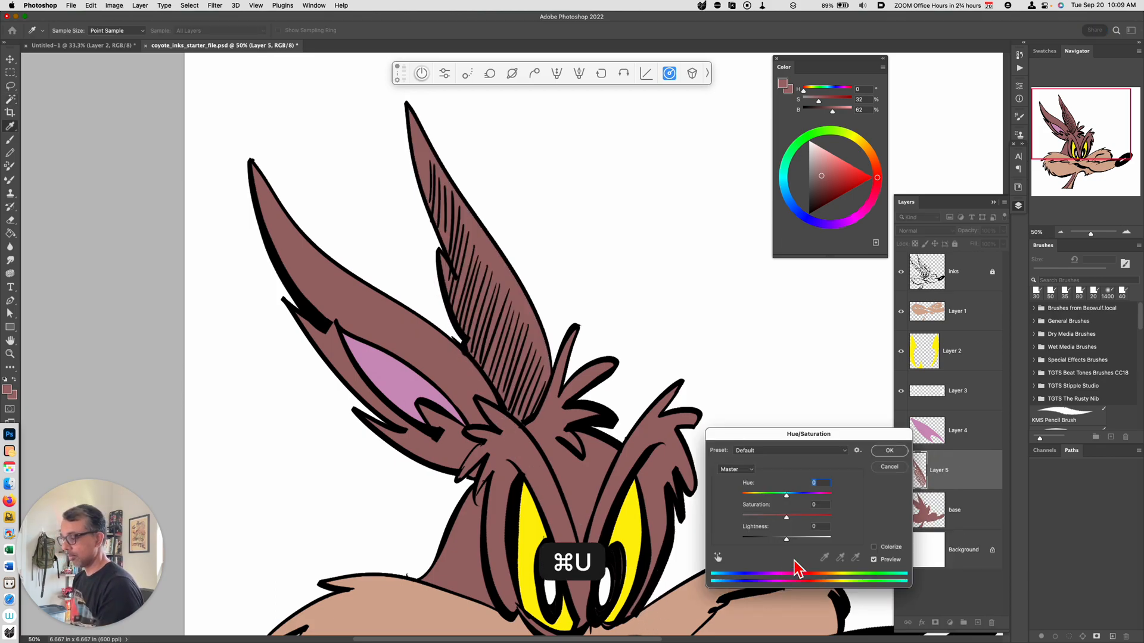
pyautogui.moveTo(786, 539); pyautogui.dragTo(771, 544)
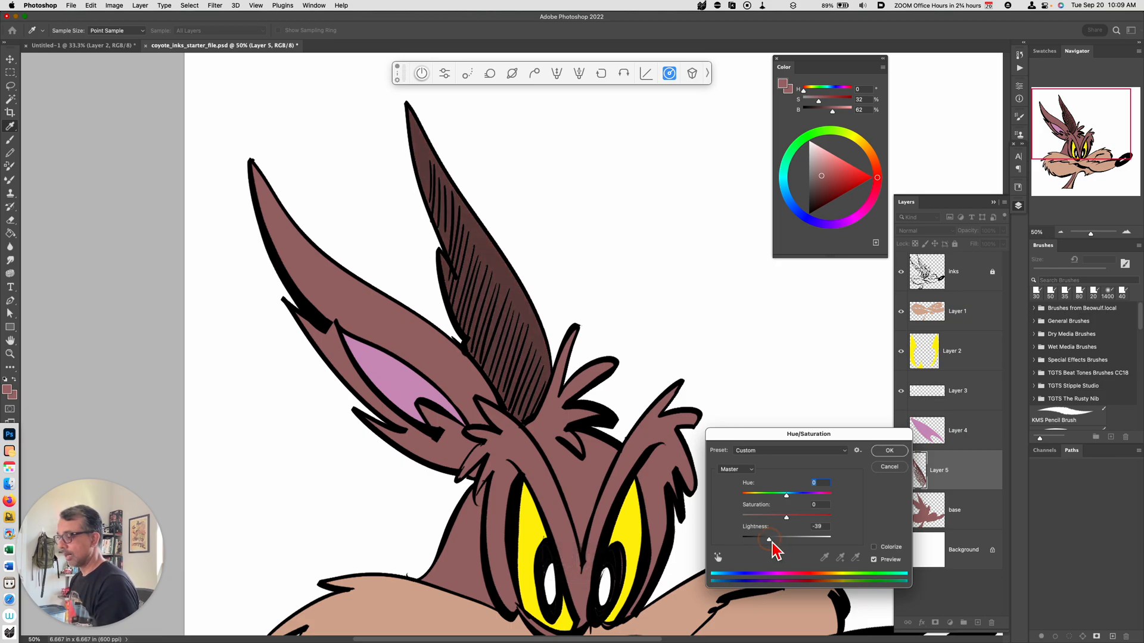
pyautogui.click(889, 453)
pyautogui.press('w')
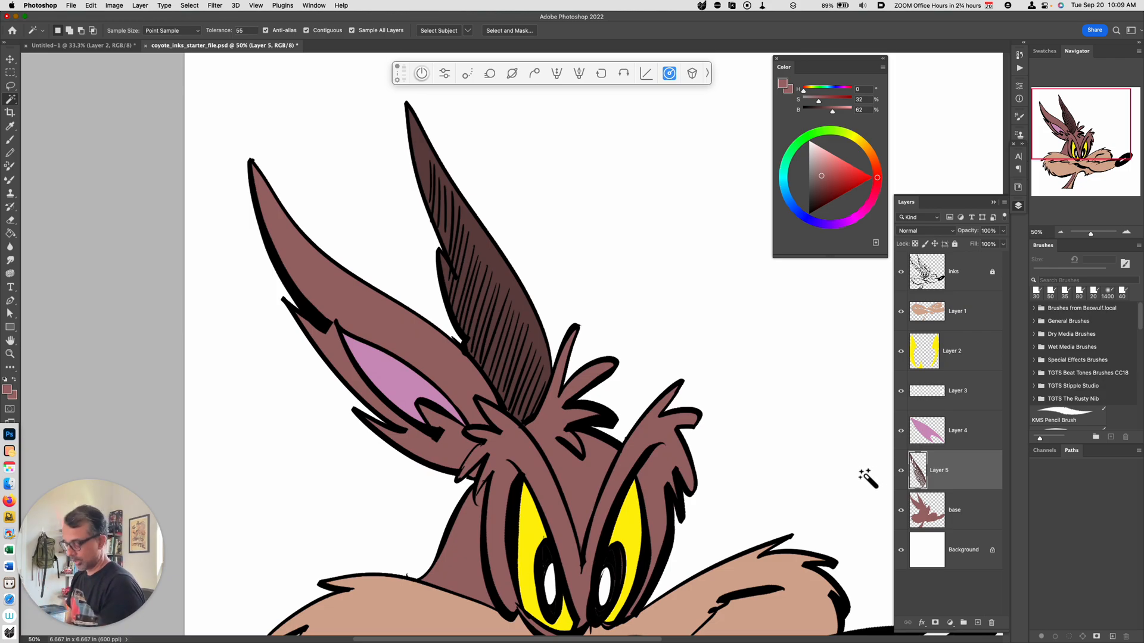
pyautogui.press('super+minus')
pyautogui.press('super+minus')
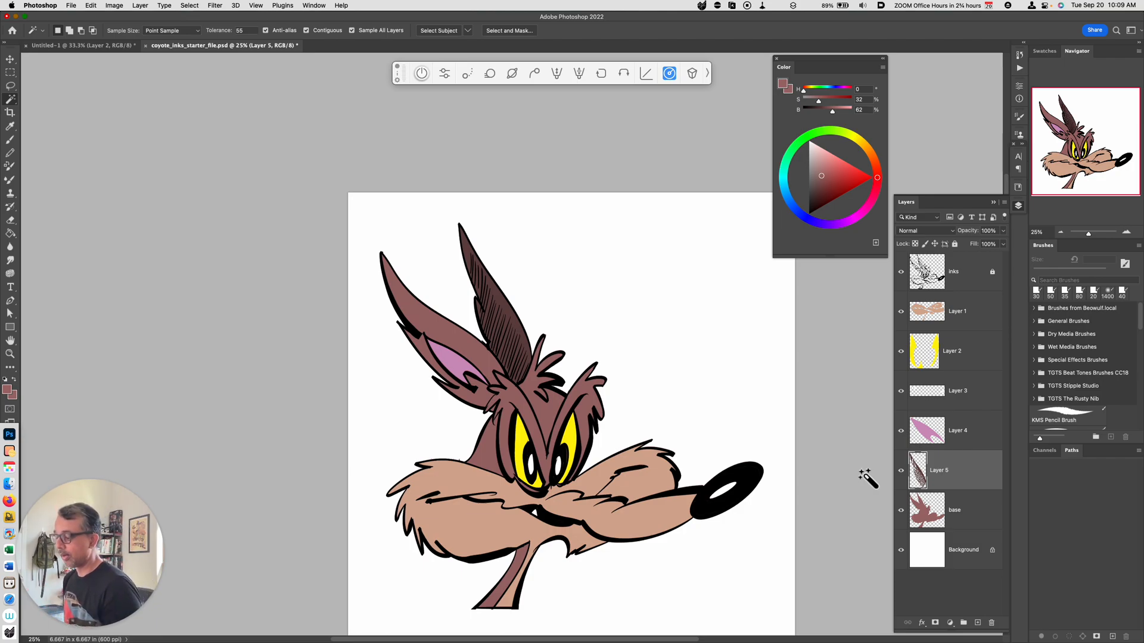
pyautogui.press('space')
pyautogui.moveTo(656, 529); pyautogui.dragTo(611, 479)
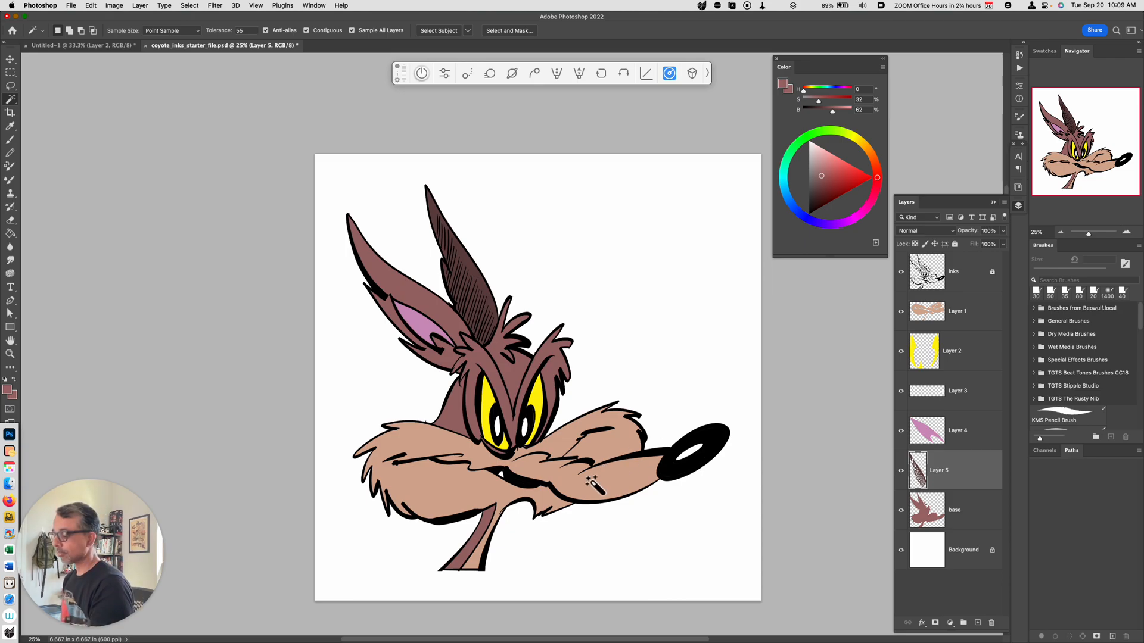
pyautogui.press('space')
pyautogui.moveTo(600, 485); pyautogui.dragTo(631, 502)
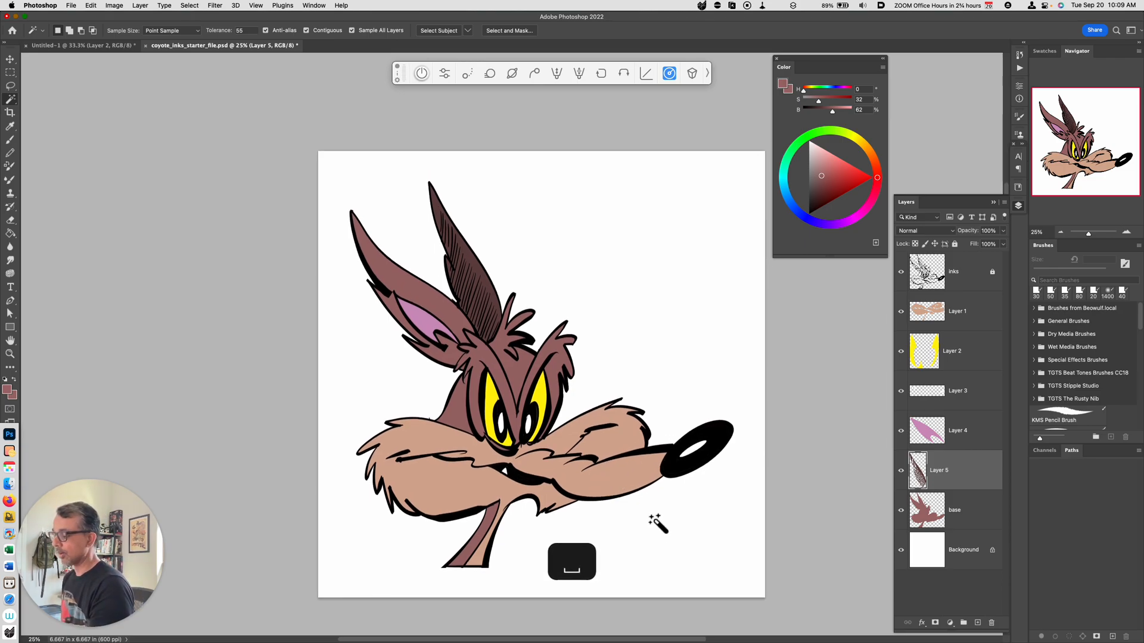